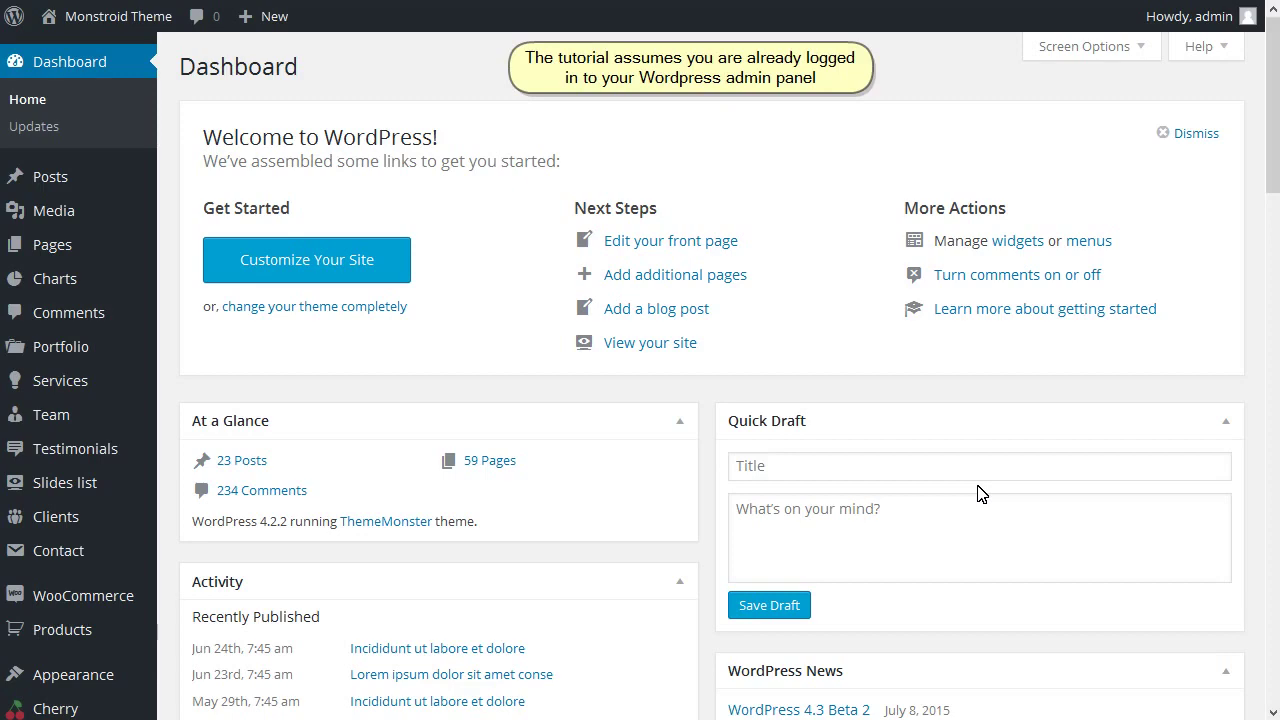
Open the Typography section of the Cherry framework options
scroll(977, 491, "down", 3)
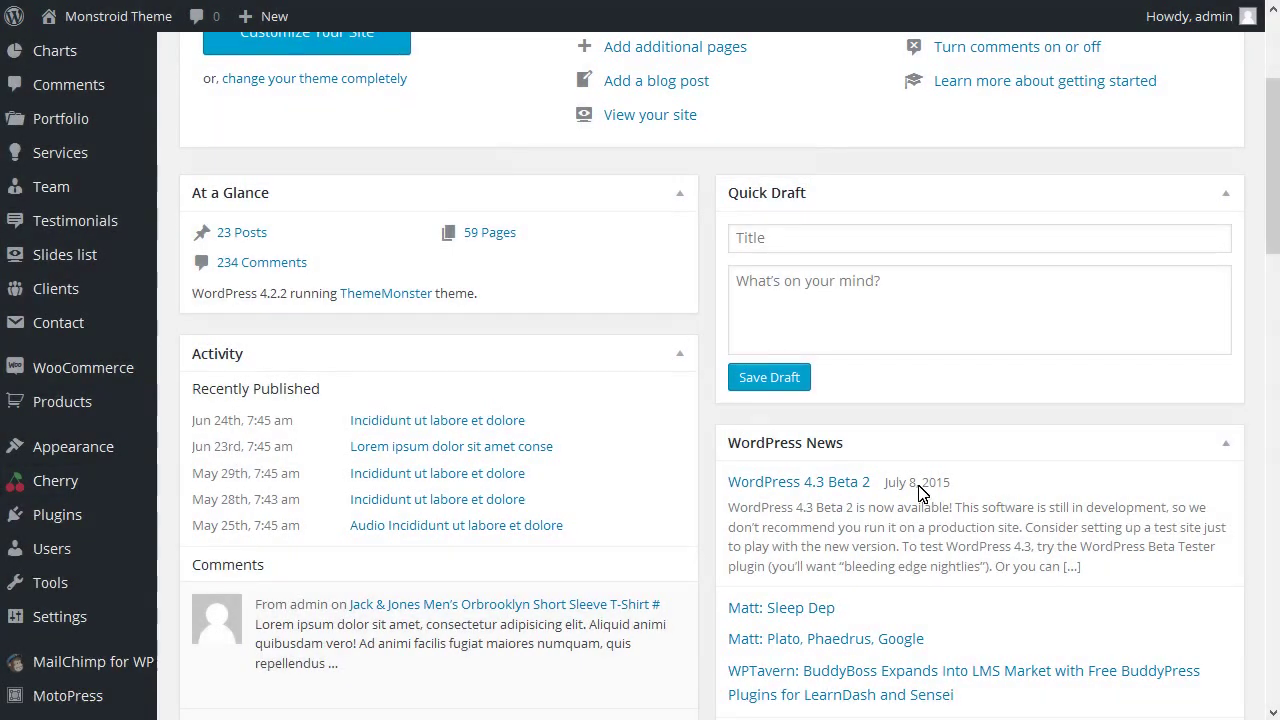
mouse_move(100, 494)
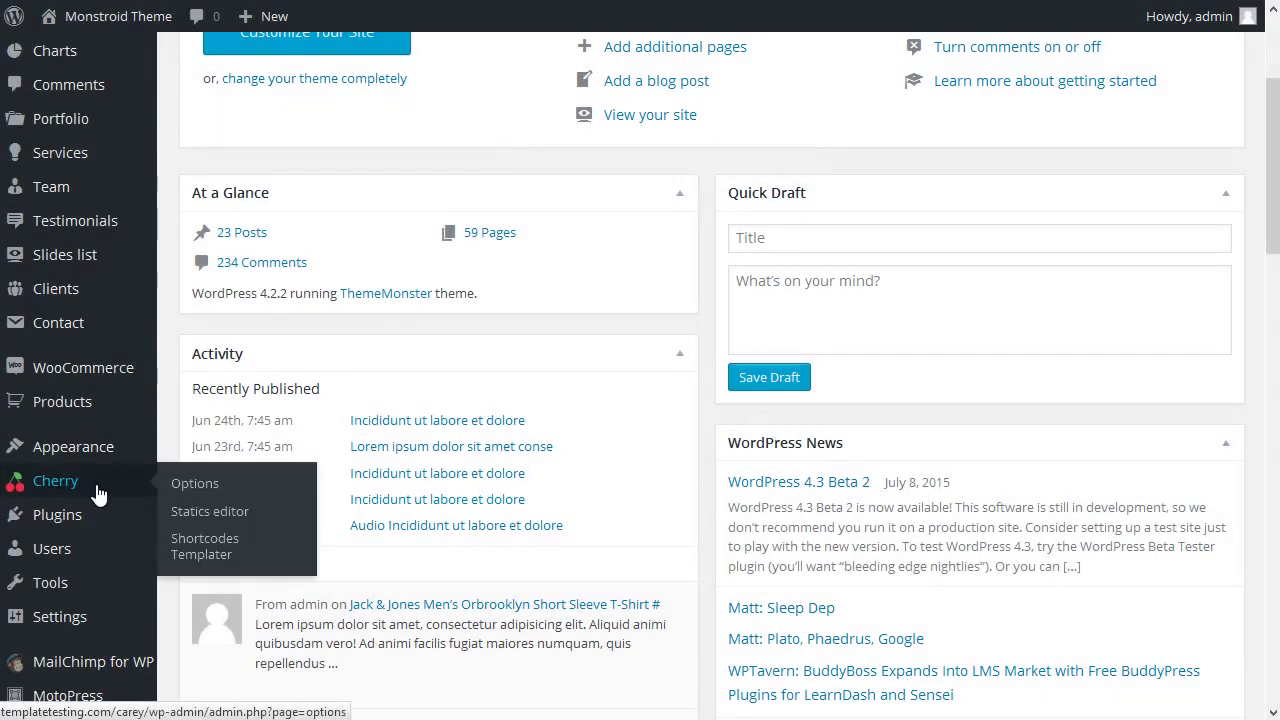
left_click(193, 485)
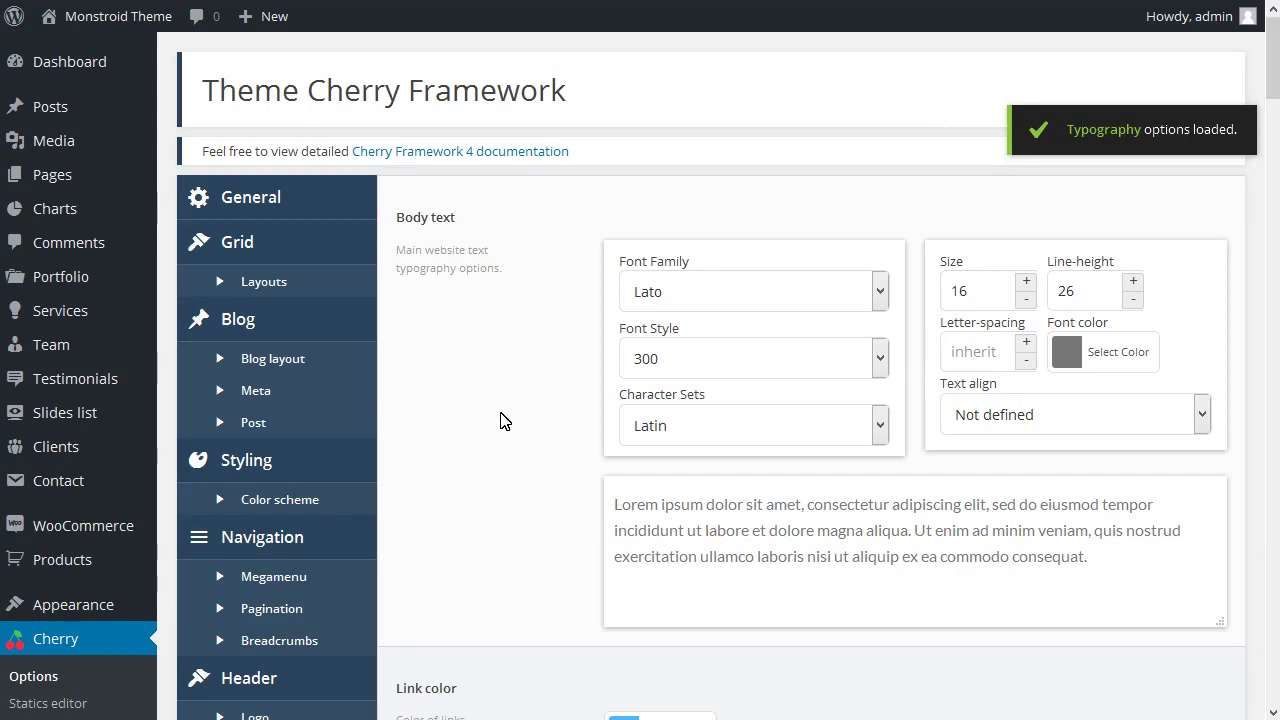
scroll(503, 421, "down", 4)
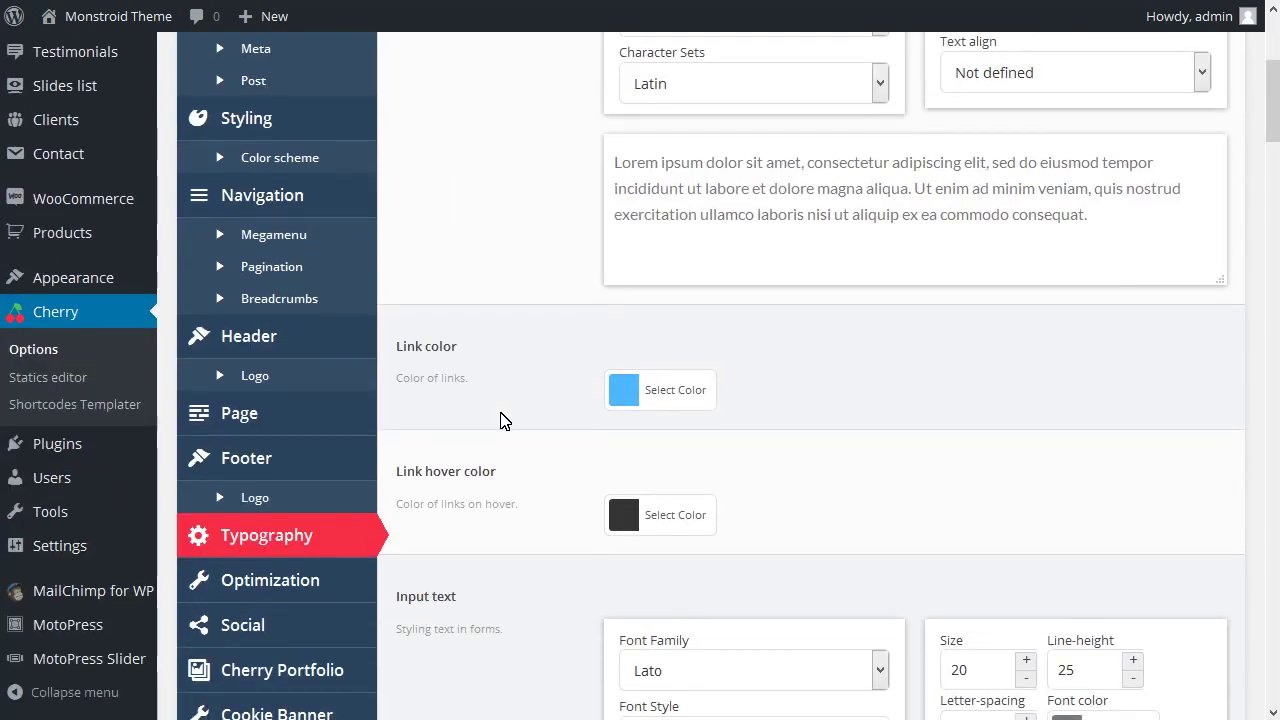
scroll(503, 421, "down", 1)
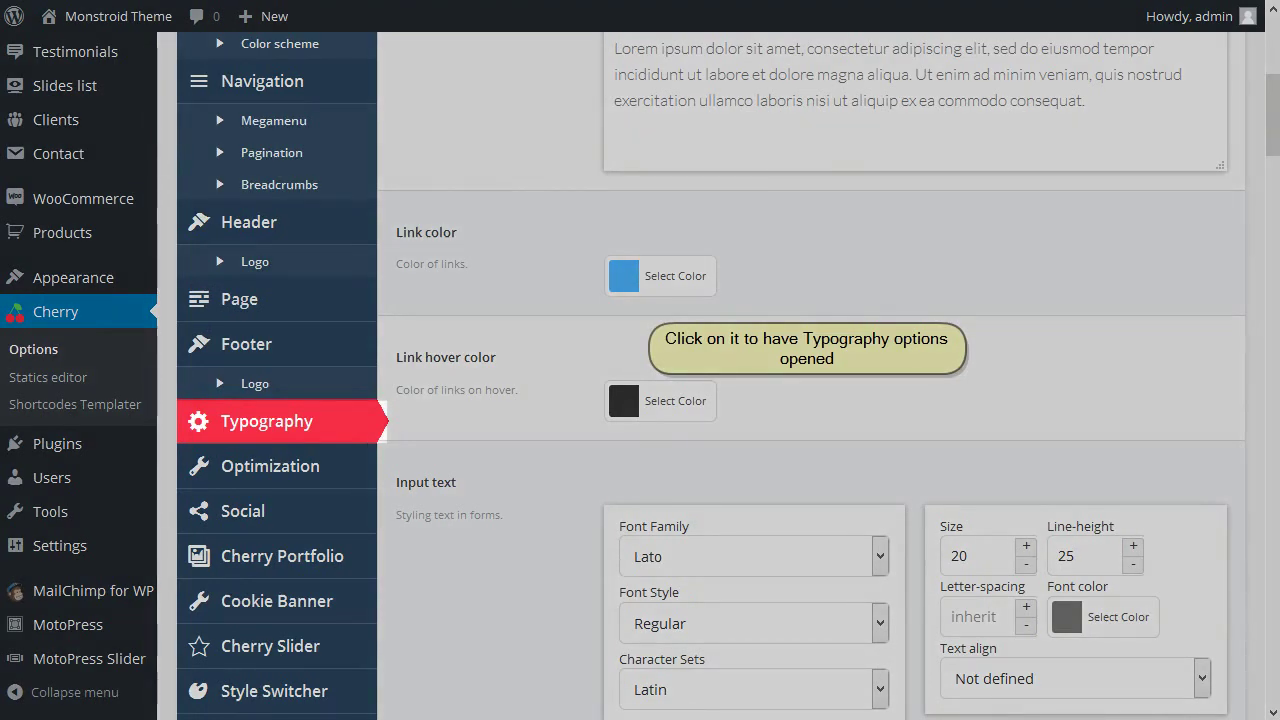
left_click(340, 420)
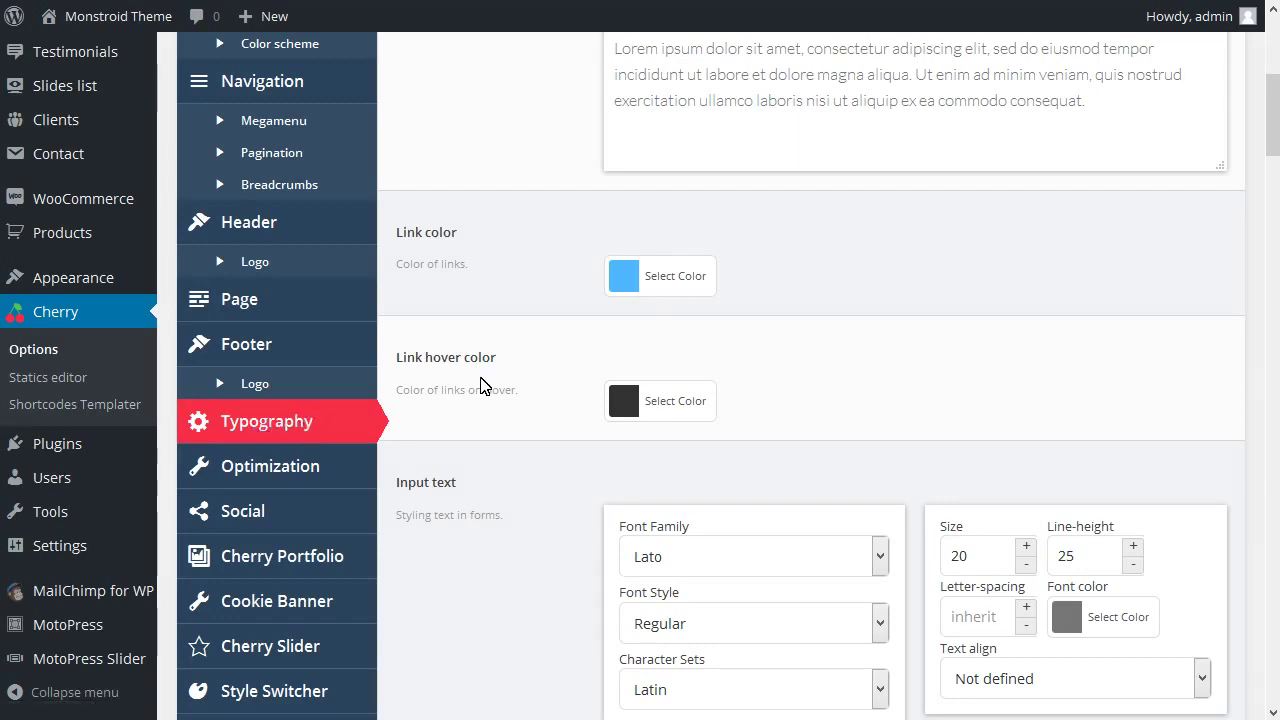
Examine the typography options for body text, link colors, input text, breadcrumbs and Headings 1 to 6
scroll(539, 435, "up", 3)
scroll(539, 435, "up", 2)
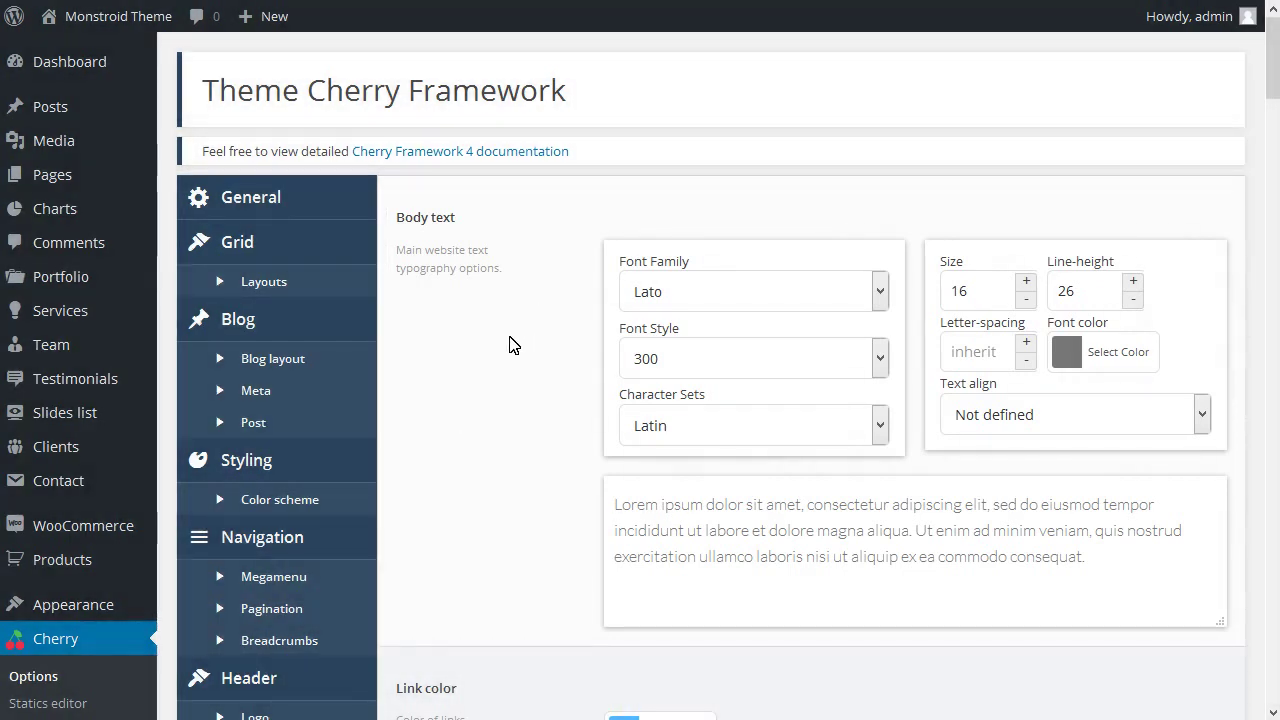
scroll(520, 410, "down", 1)
scroll(520, 410, "down", 3)
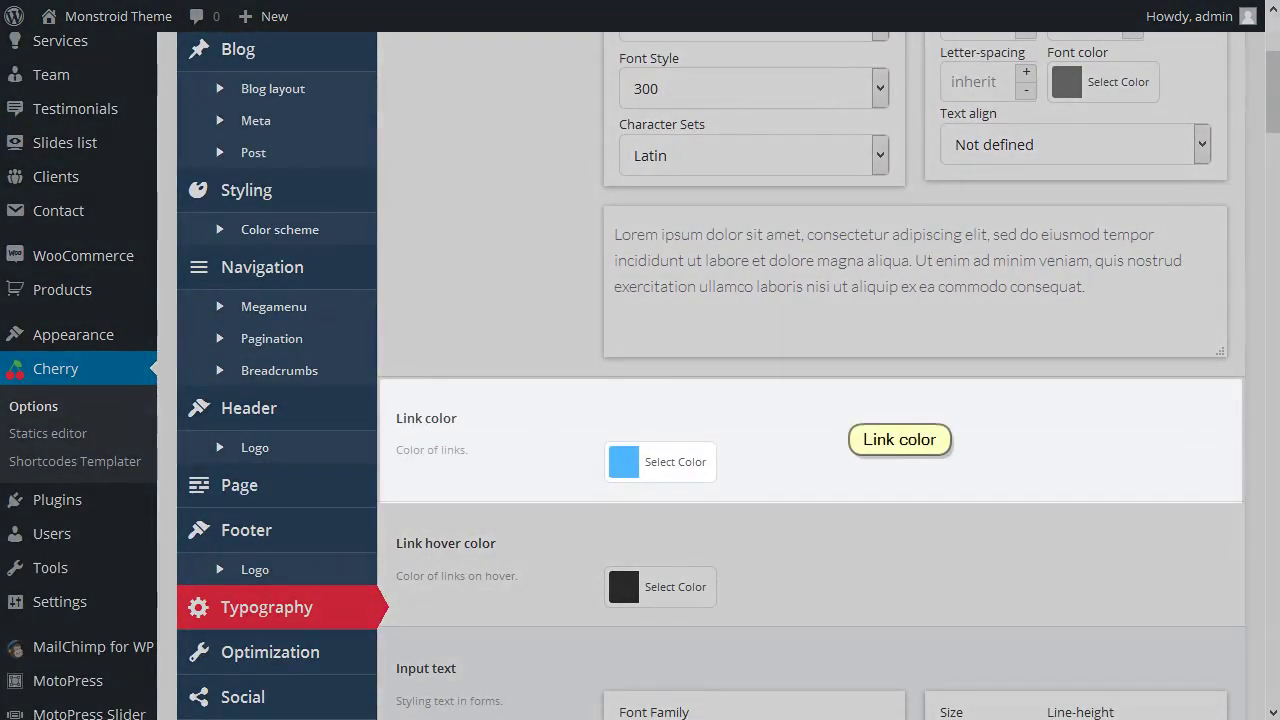
scroll(810, 400, "down", 1)
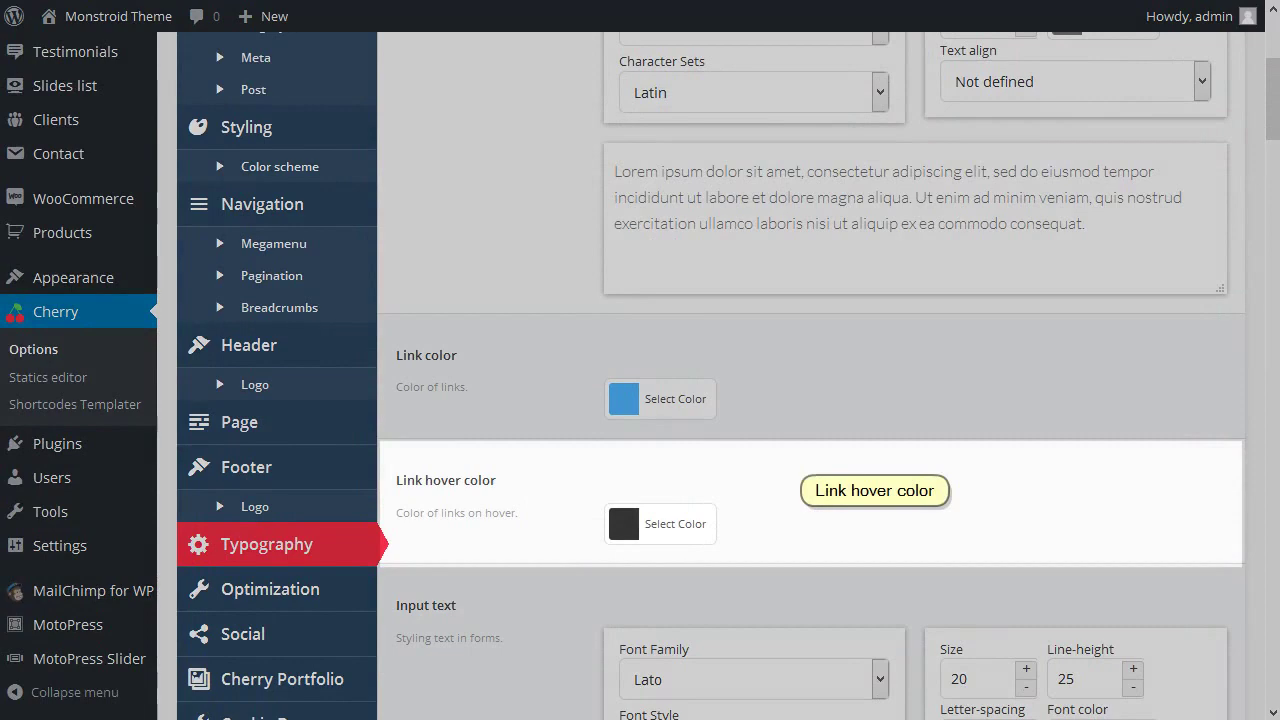
scroll(523, 414, "down", 3)
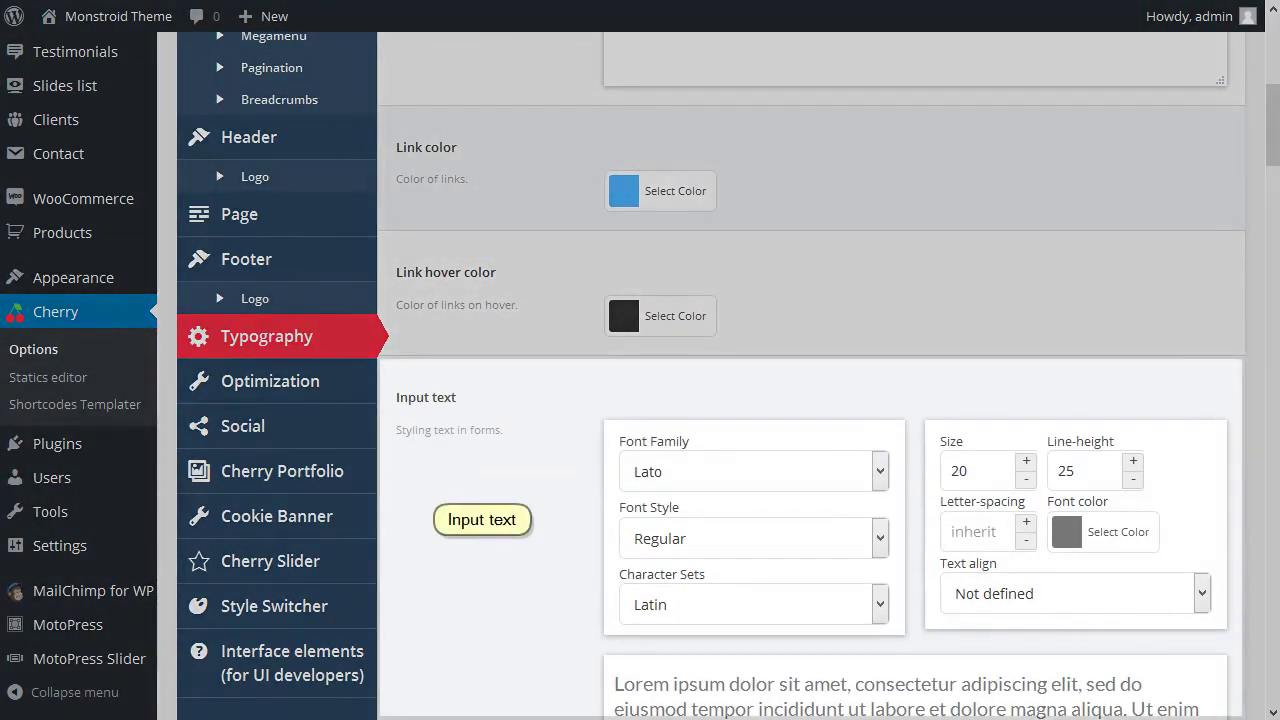
scroll(523, 409, "down", 8)
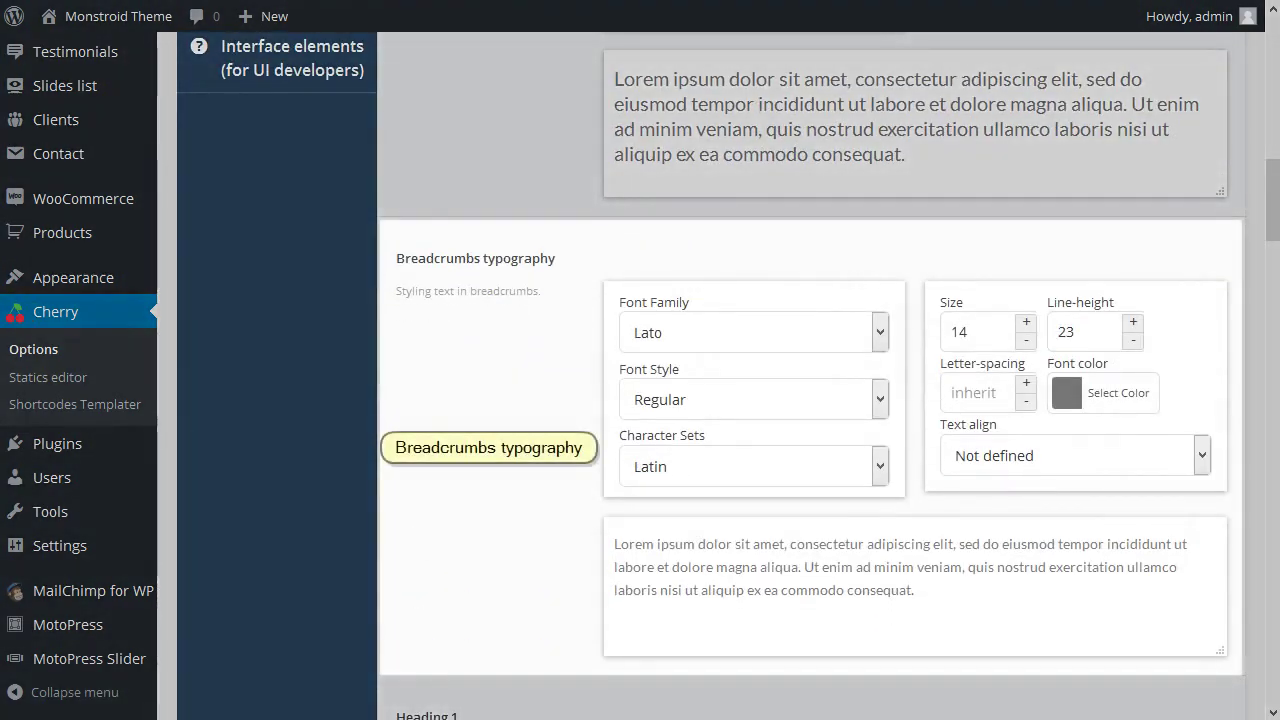
scroll(520, 411, "down", 3)
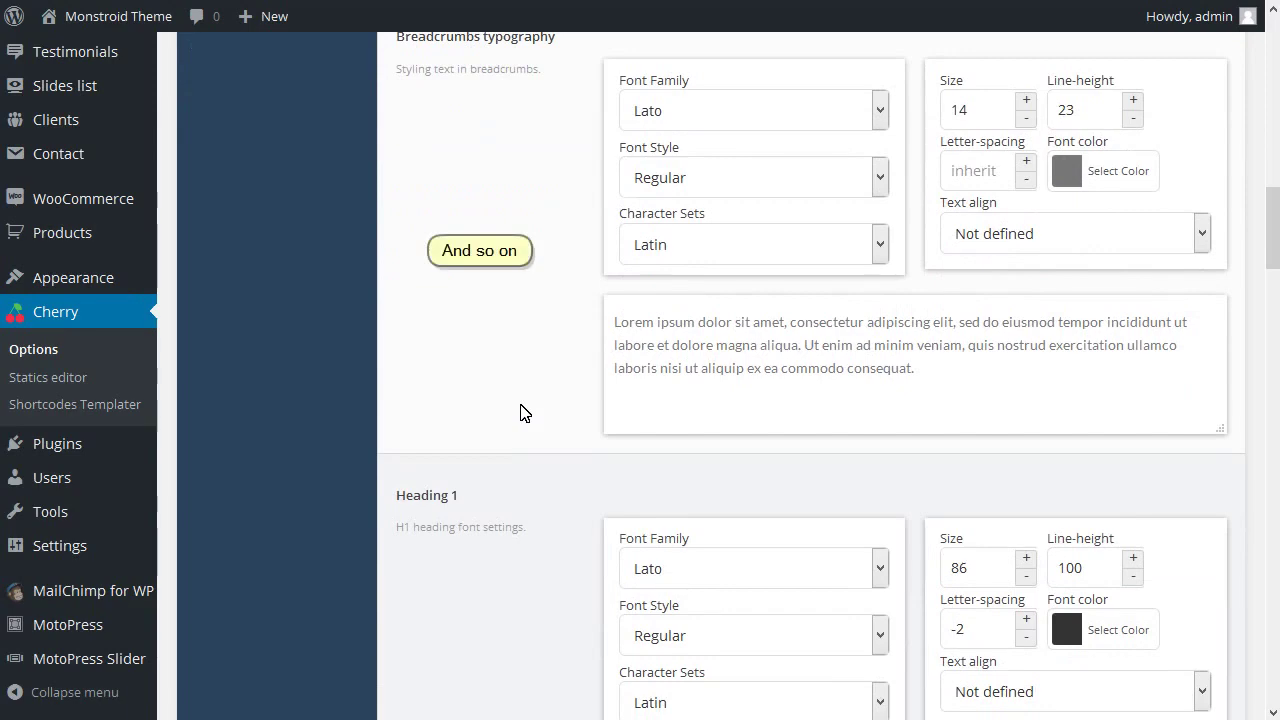
scroll(520, 411, "down", 15)
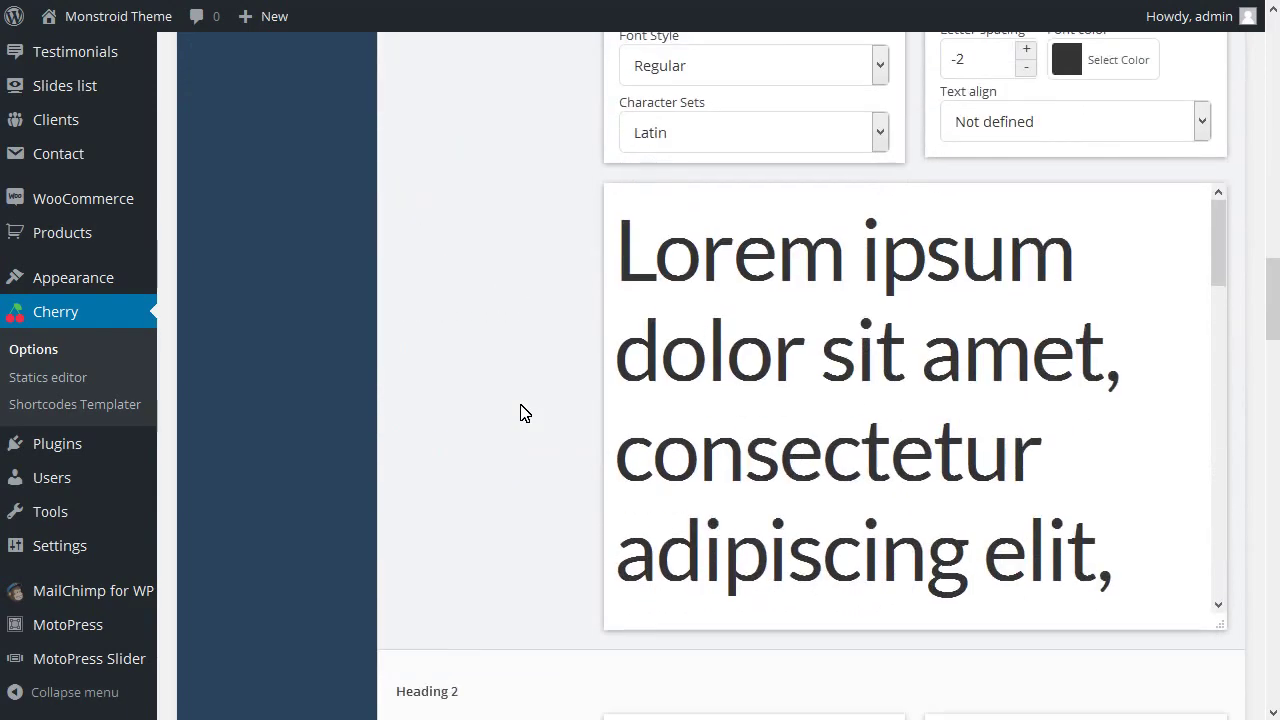
scroll(520, 411, "down", 15)
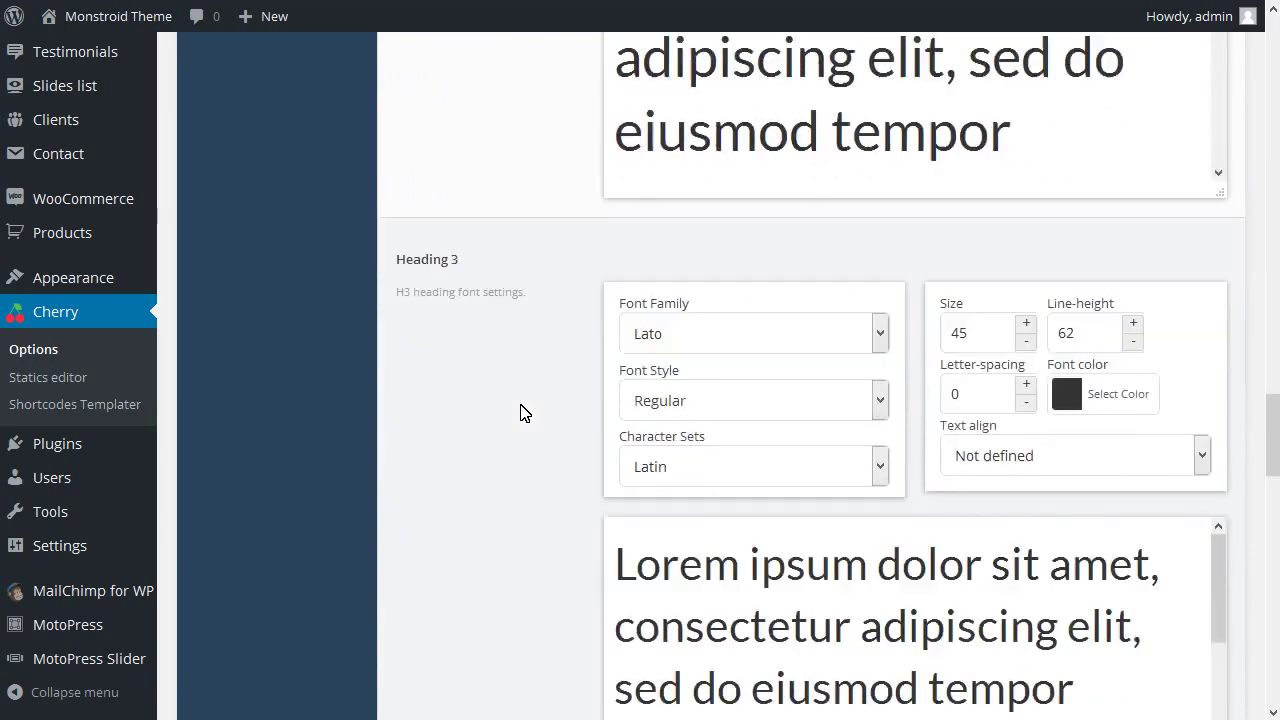
scroll(520, 411, "down", 15)
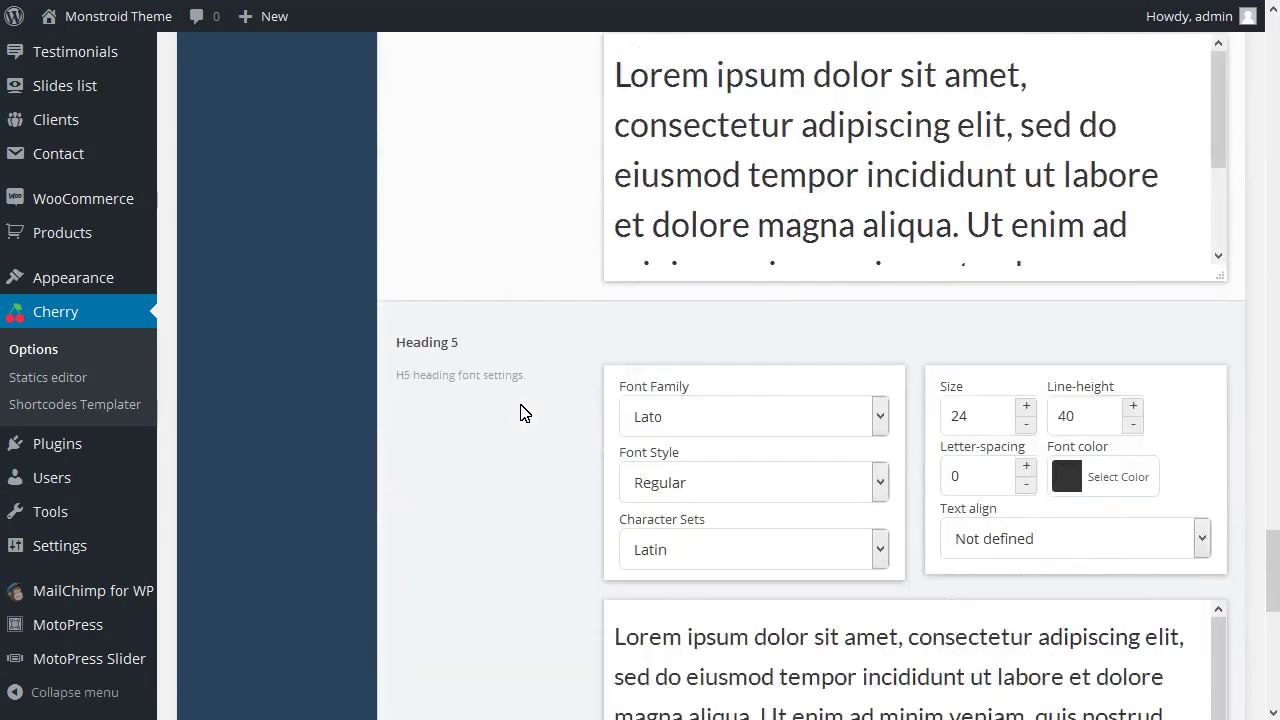
scroll(520, 411, "down", 2)
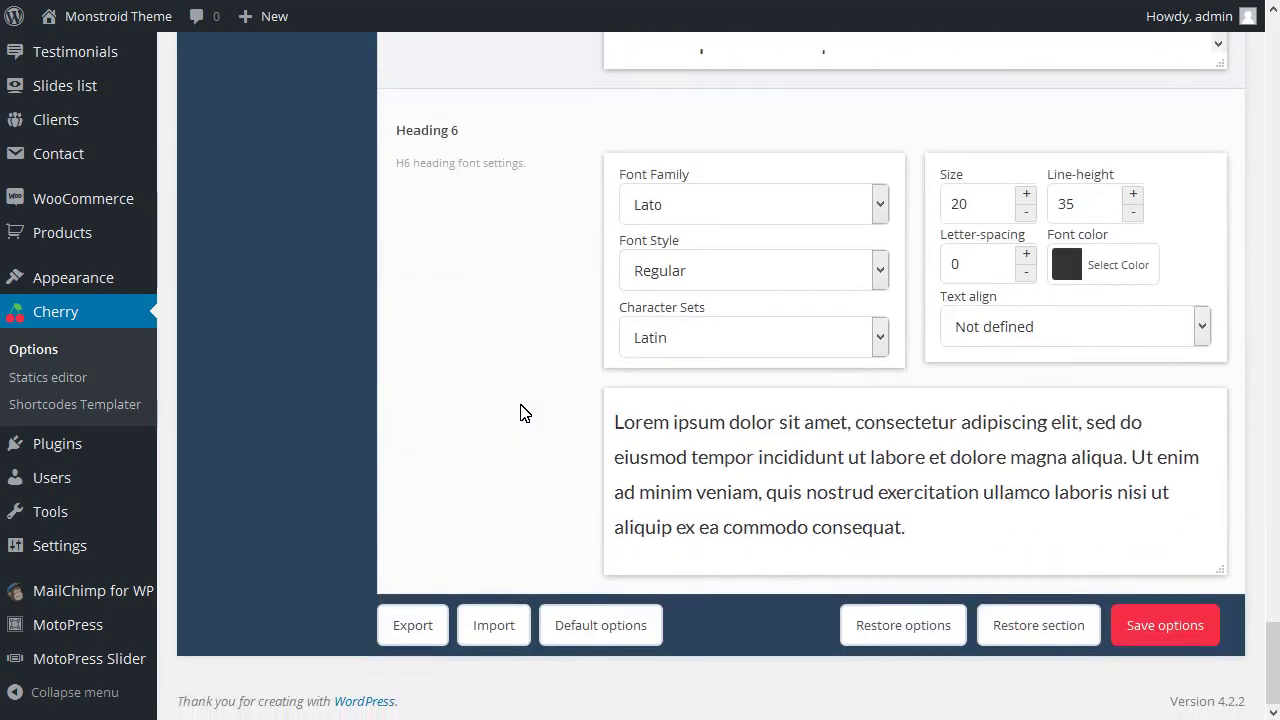
left_click_drag(1272, 660, 1262, 60)
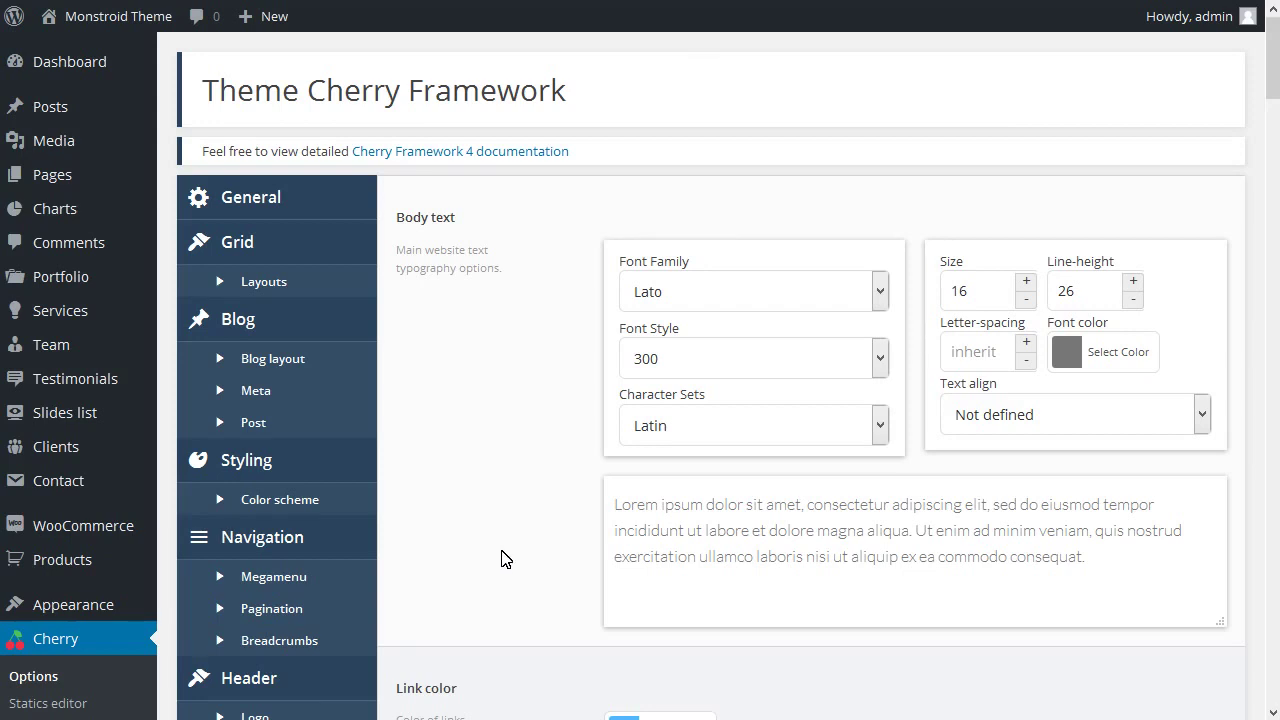
Set the body text font family to the standard webfont Tahoma, Geneva, sans-serif
left_click(881, 289)
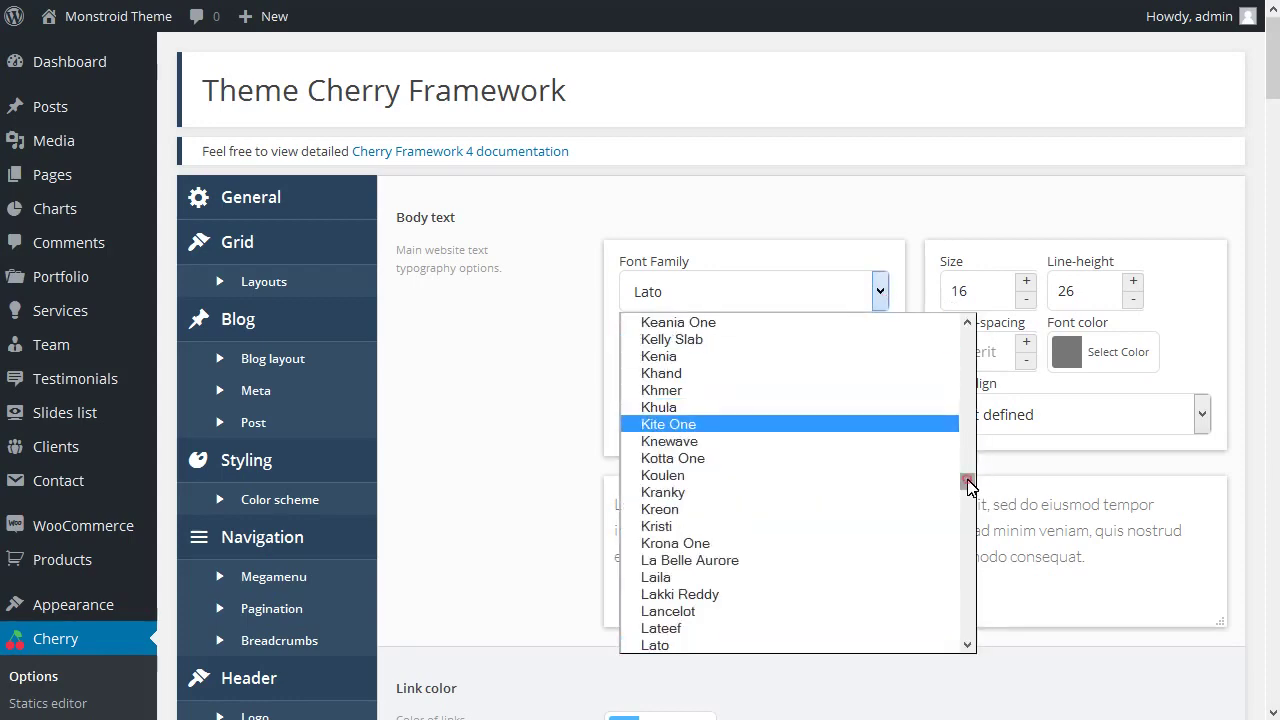
left_click_drag(967, 480, 966, 337)
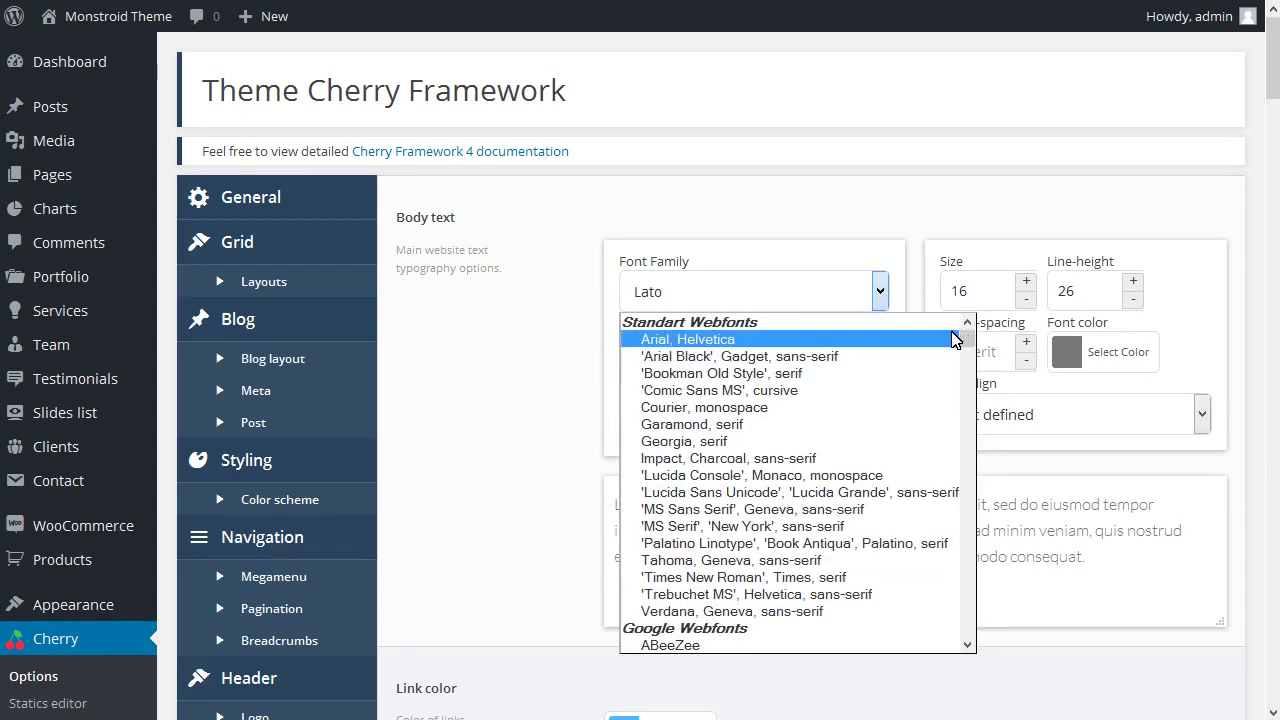
left_click(765, 560)
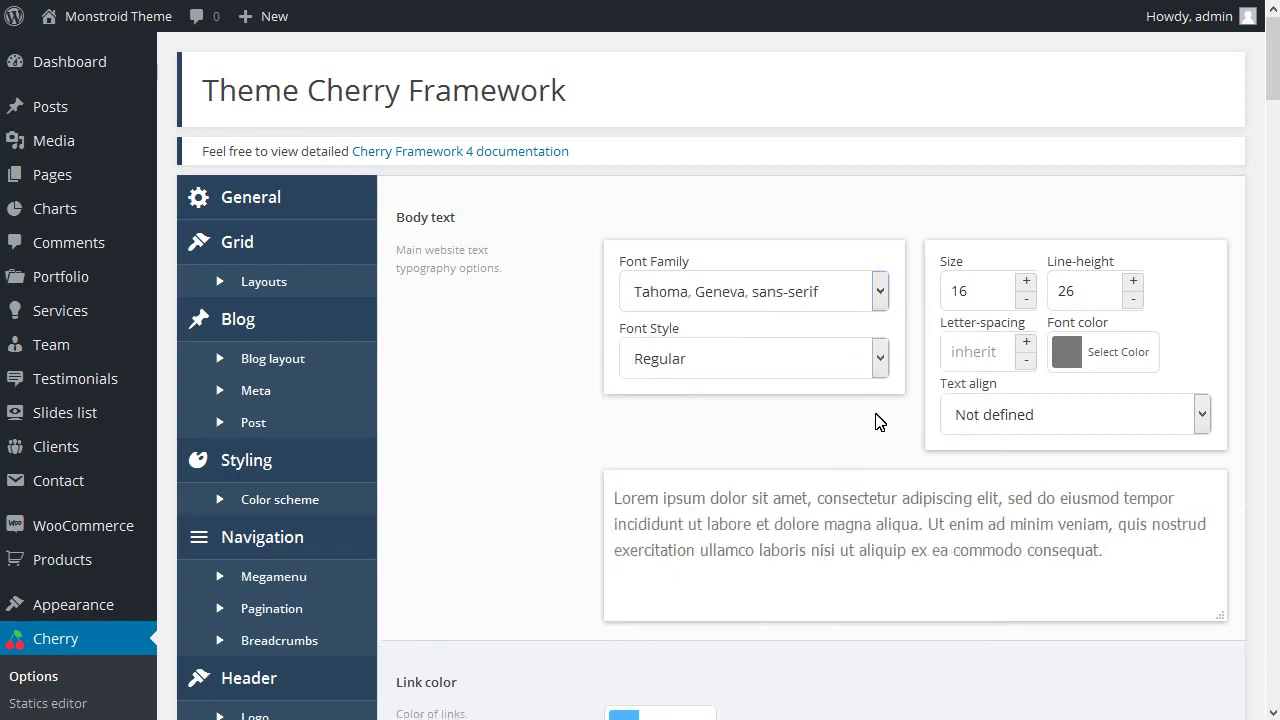
Set the body text size to 25 and its font style to Italic
left_click(1026, 282)
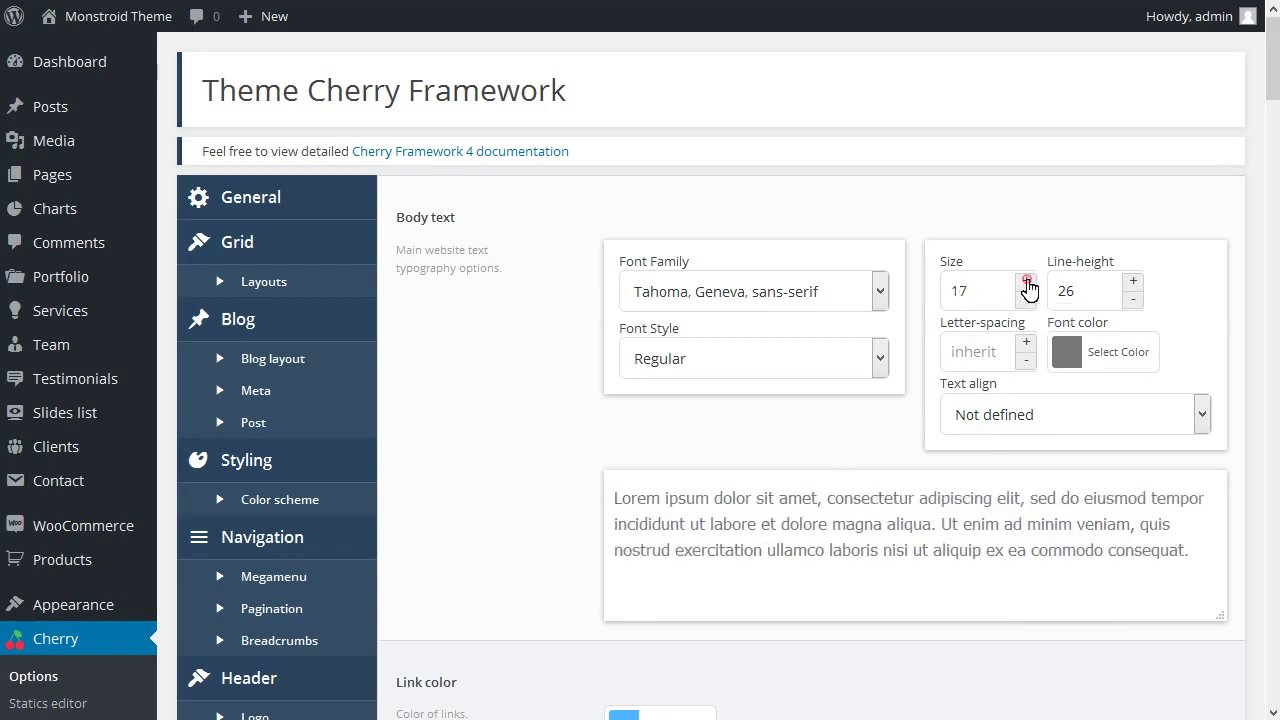
left_click(1026, 282)
left_click(1026, 282)
left_click(1026, 282)
left_click(1026, 282)
left_click(1026, 282)
left_click(1026, 282)
left_click(1026, 282)
left_click(1026, 282)
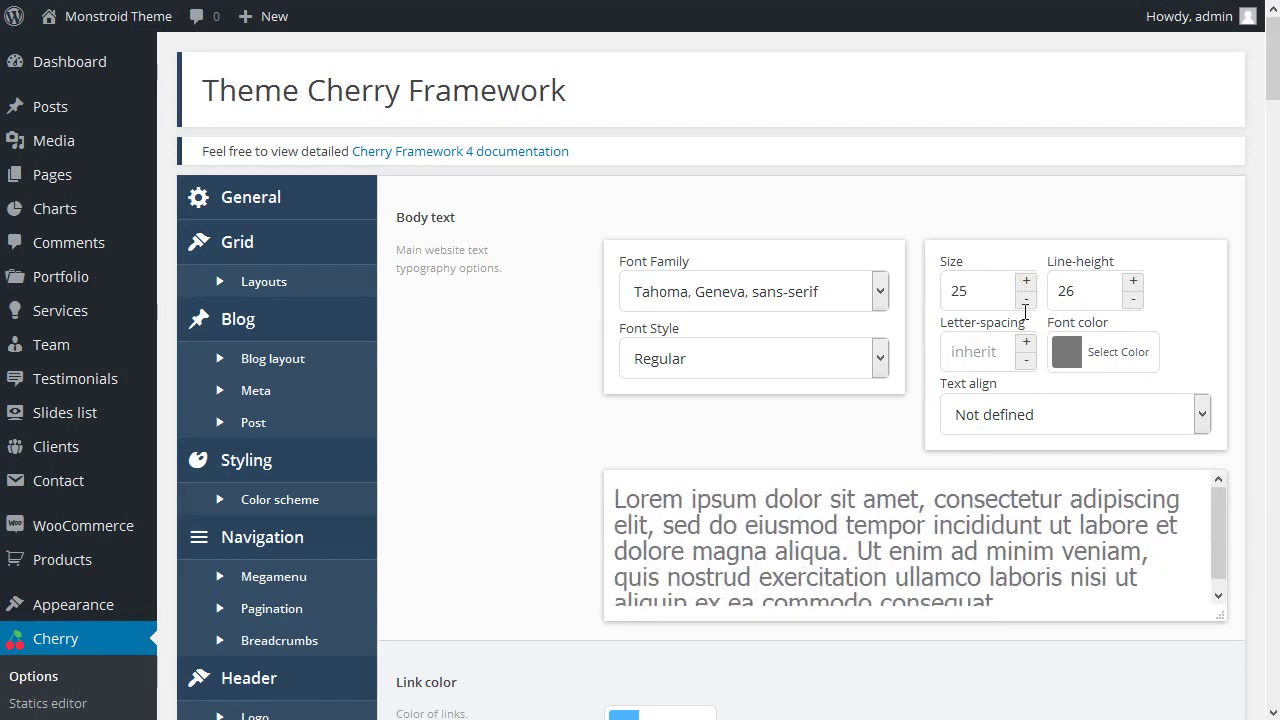
left_click(879, 358)
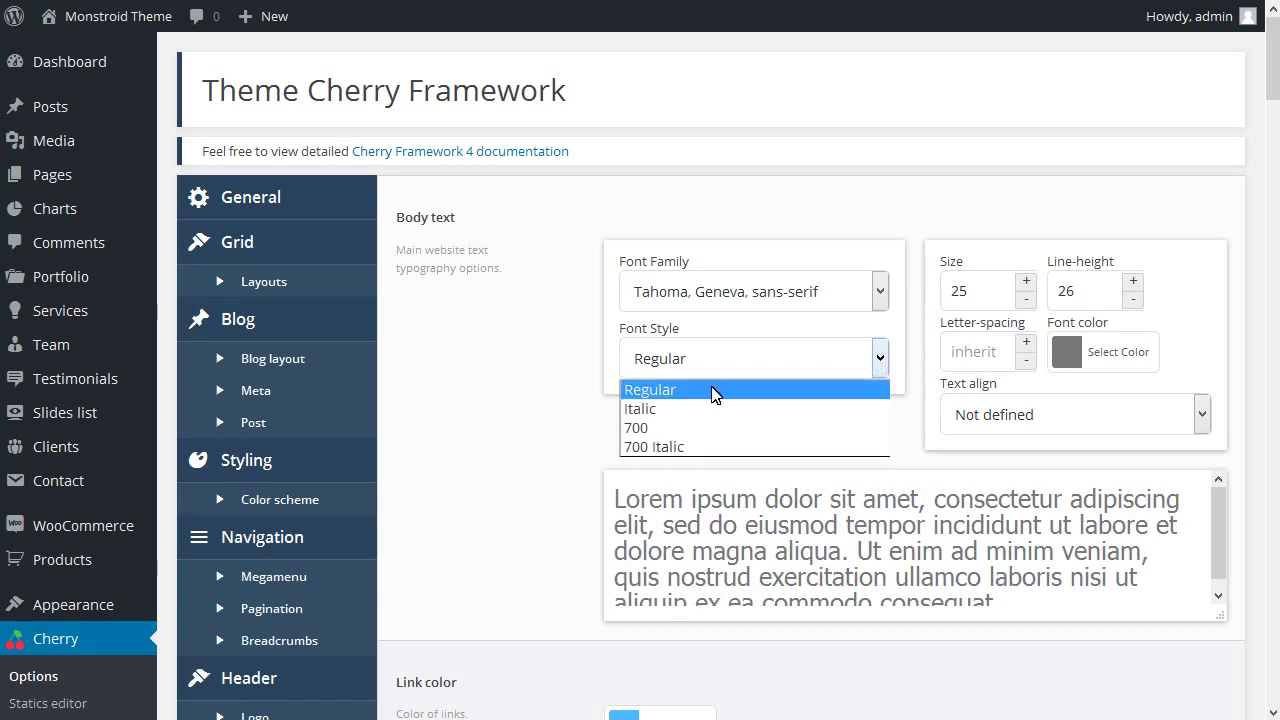
left_click(669, 412)
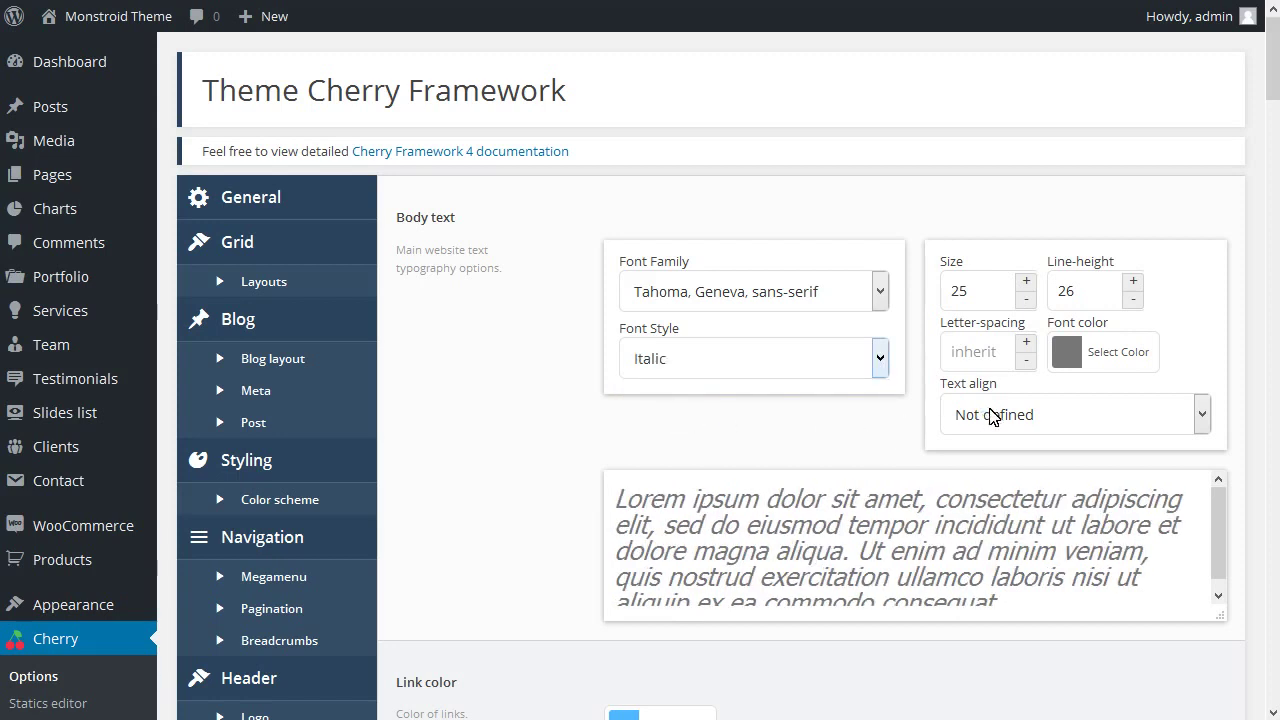
Set the body text font color to the preset blue #1e73be and close the color picker
left_click(1098, 360)
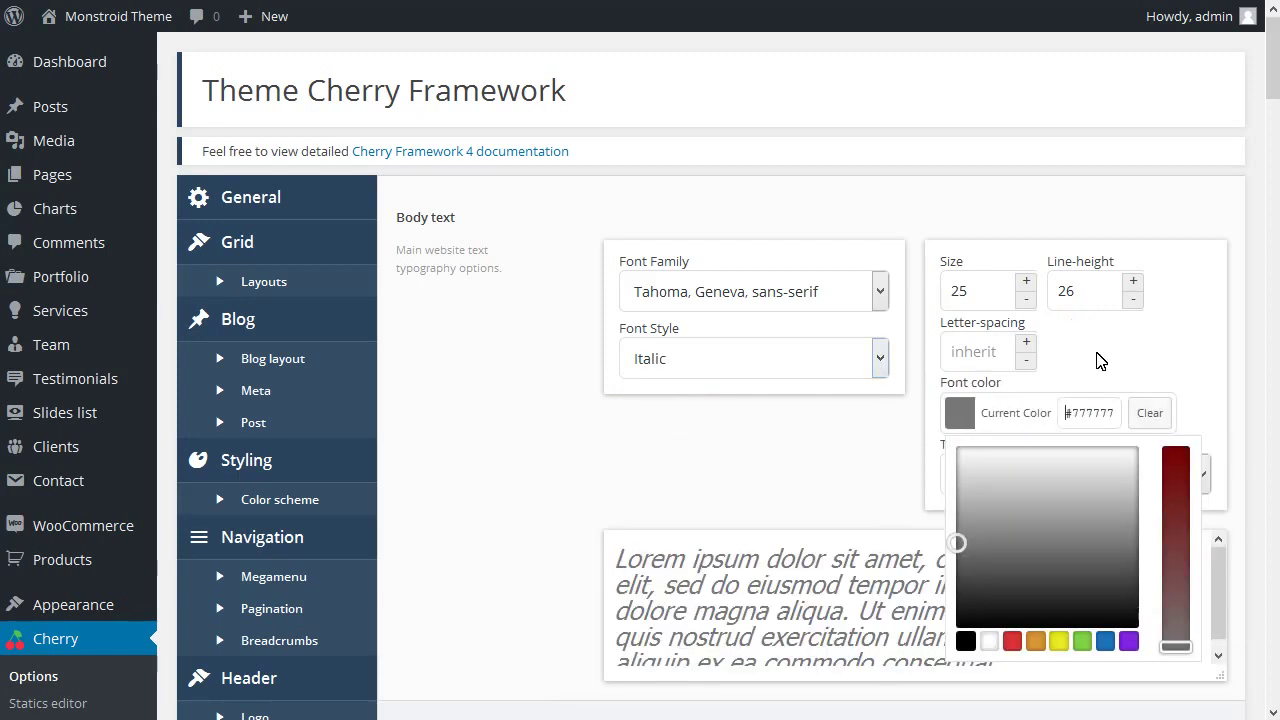
left_click(1106, 641)
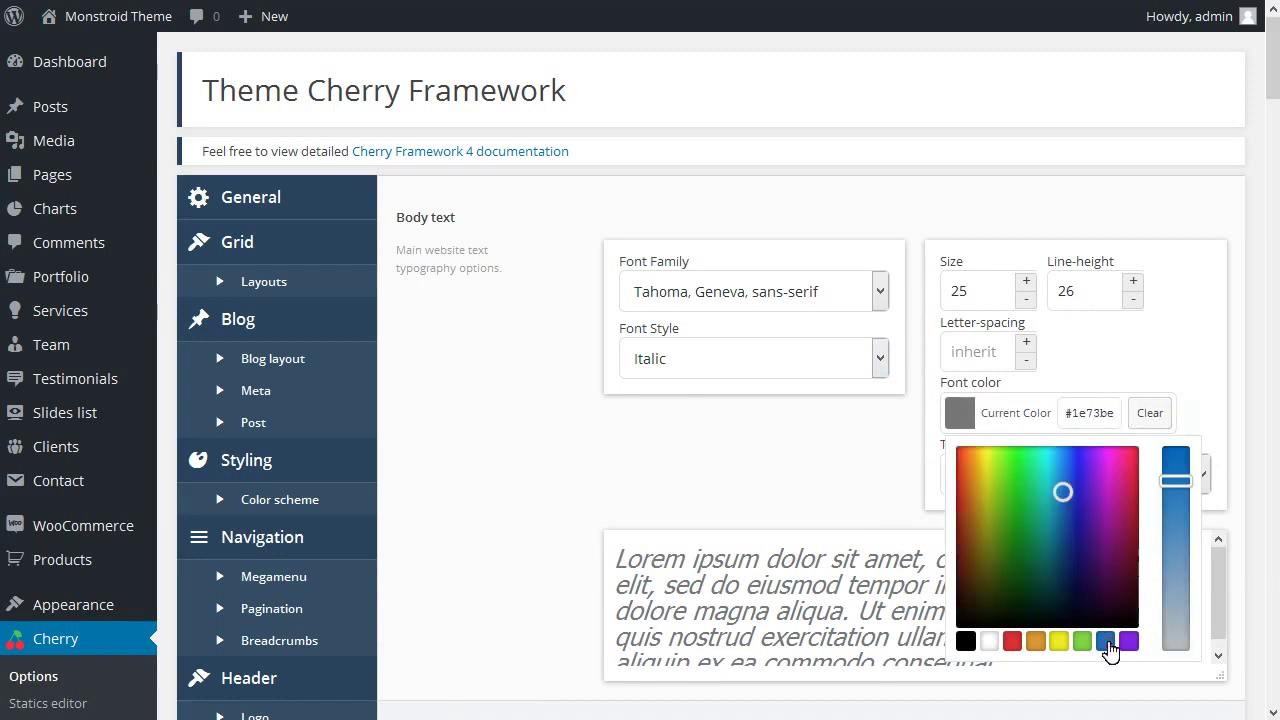
left_click(788, 472)
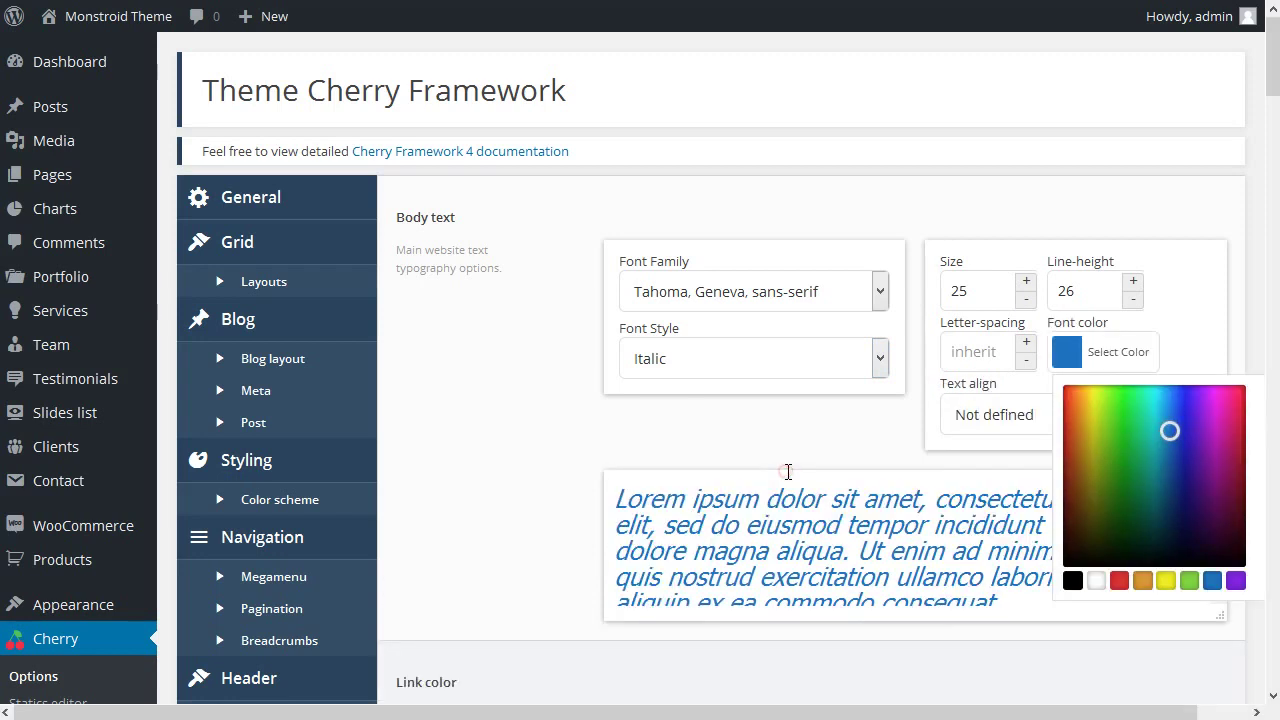
left_click(785, 420)
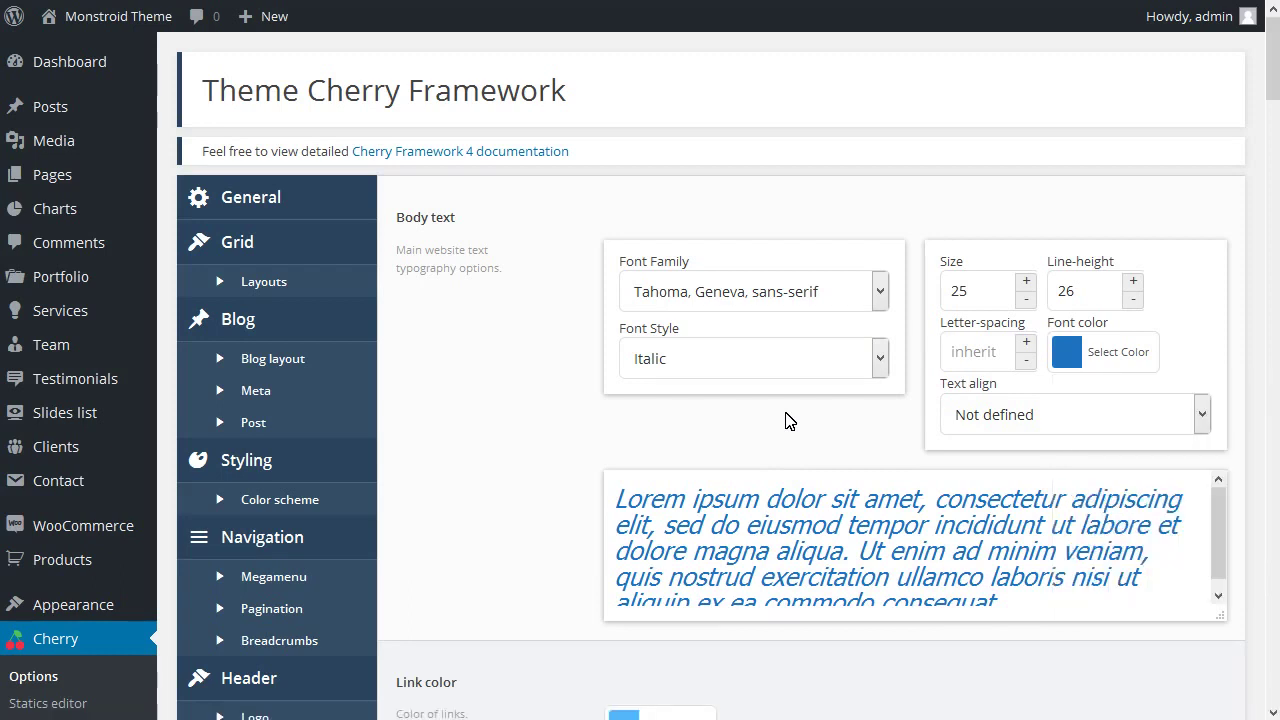
Examine the sample text in the body text preview field
scroll(787, 425, "down", 2)
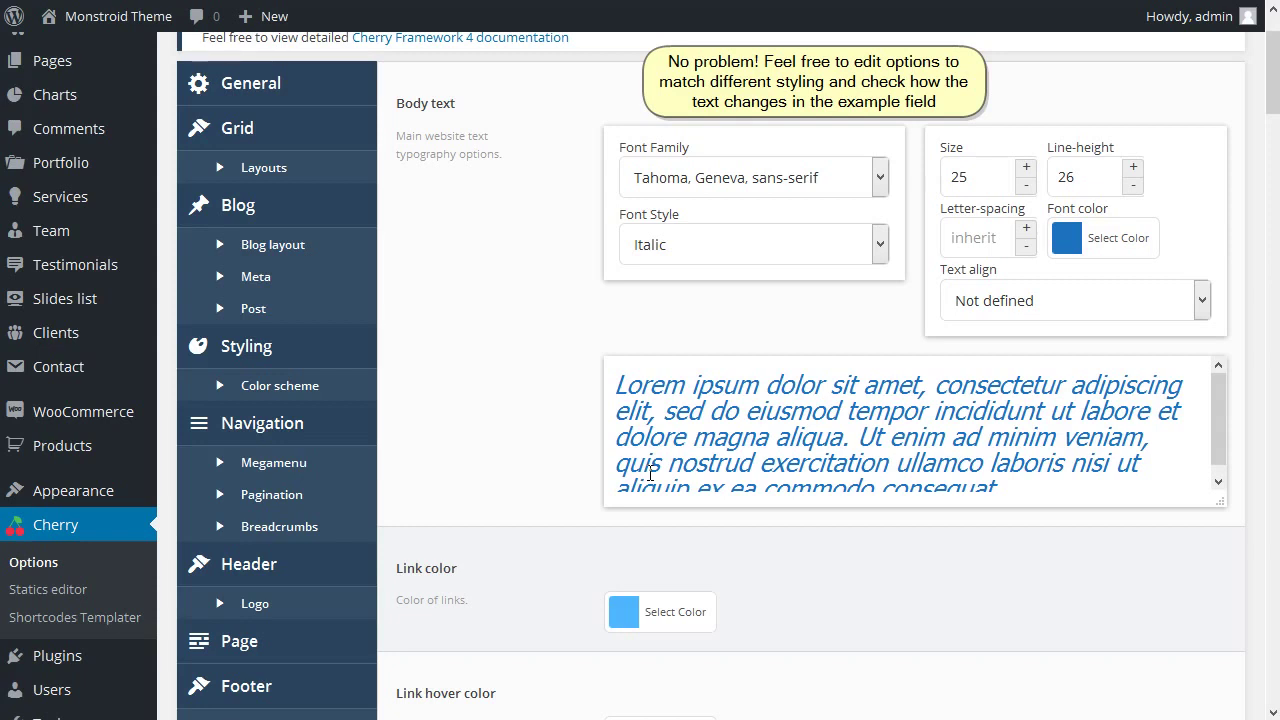
left_click_drag(697, 385, 1006, 487)
left_click(1034, 489)
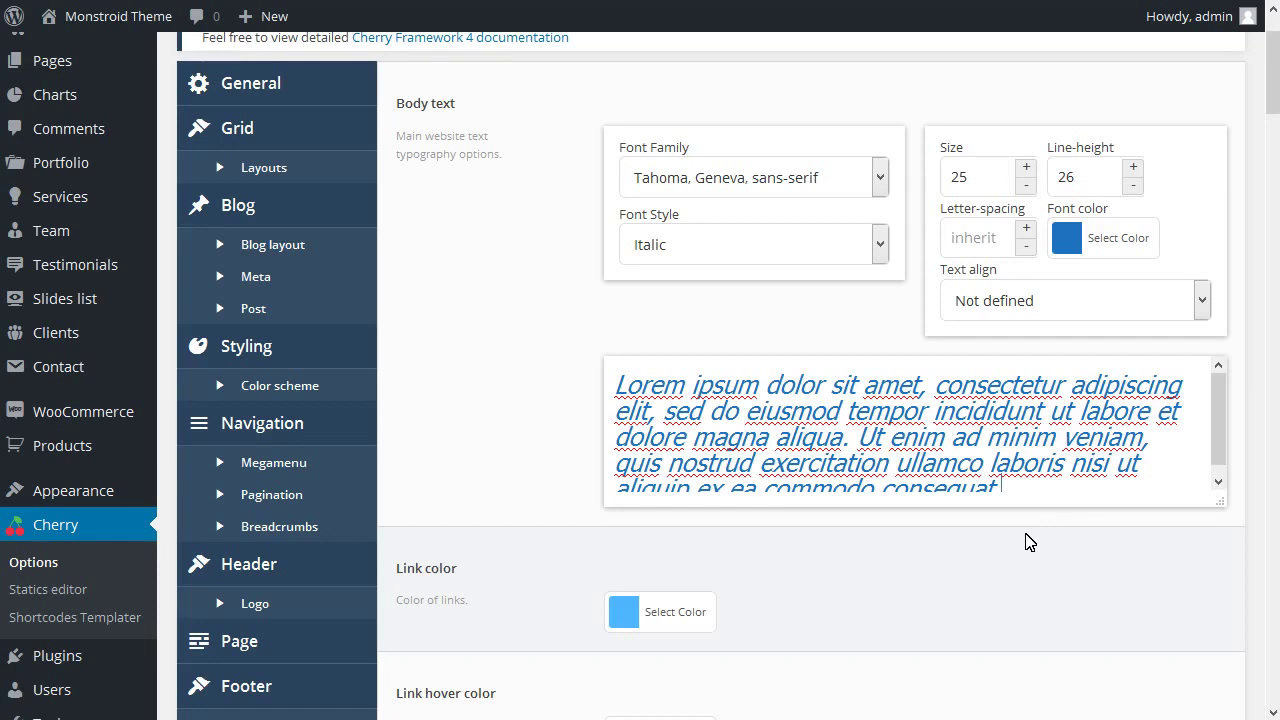
Change the body text font style to 700
scroll(1029, 540, "up", 2)
left_click(874, 366)
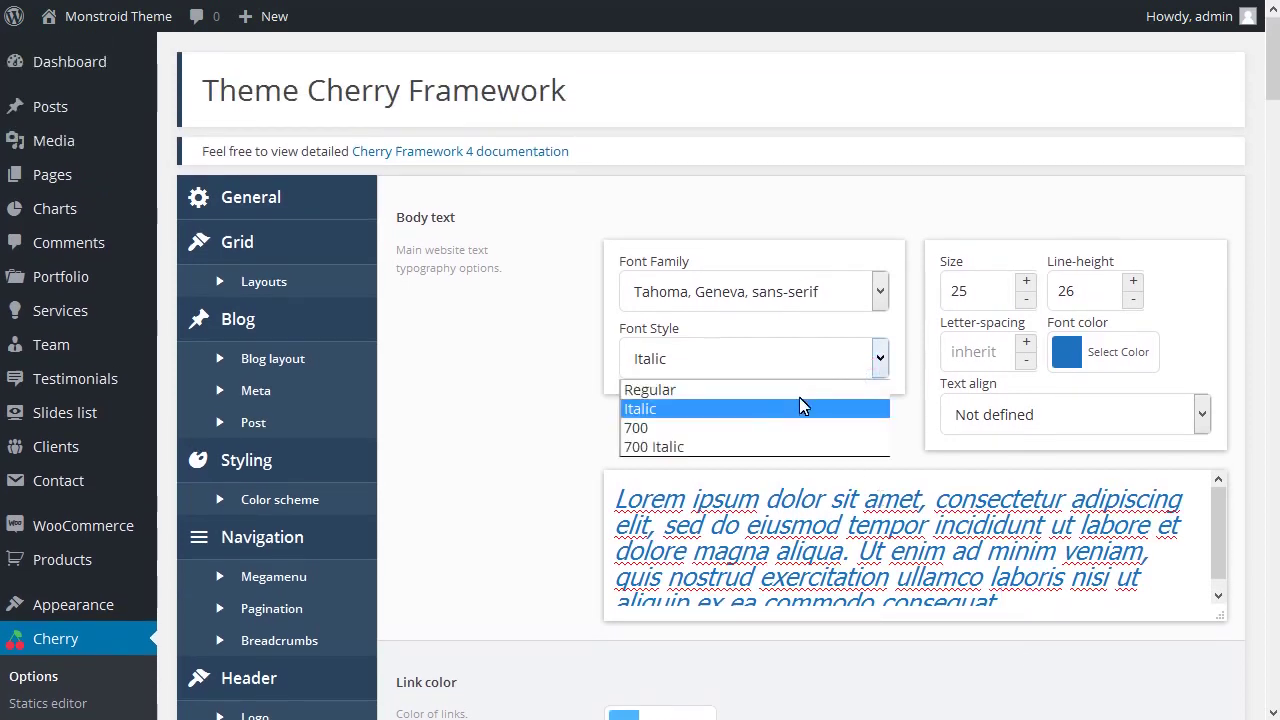
left_click(751, 430)
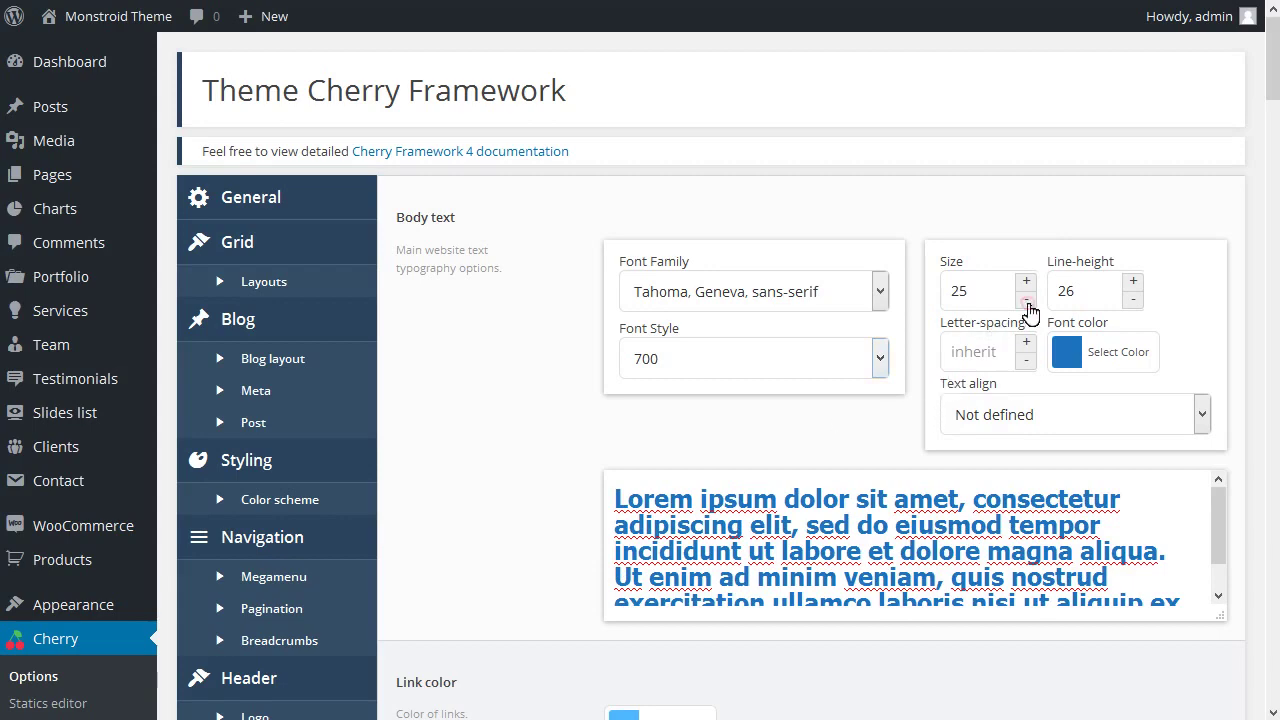
Reduce the body text size to 12
left_click(1026, 300)
left_click(1026, 300)
left_click(1026, 300)
left_click(1026, 300)
left_click(1026, 300)
left_click(1026, 300)
left_click(1027, 302)
left_click(1027, 302)
left_click(1027, 302)
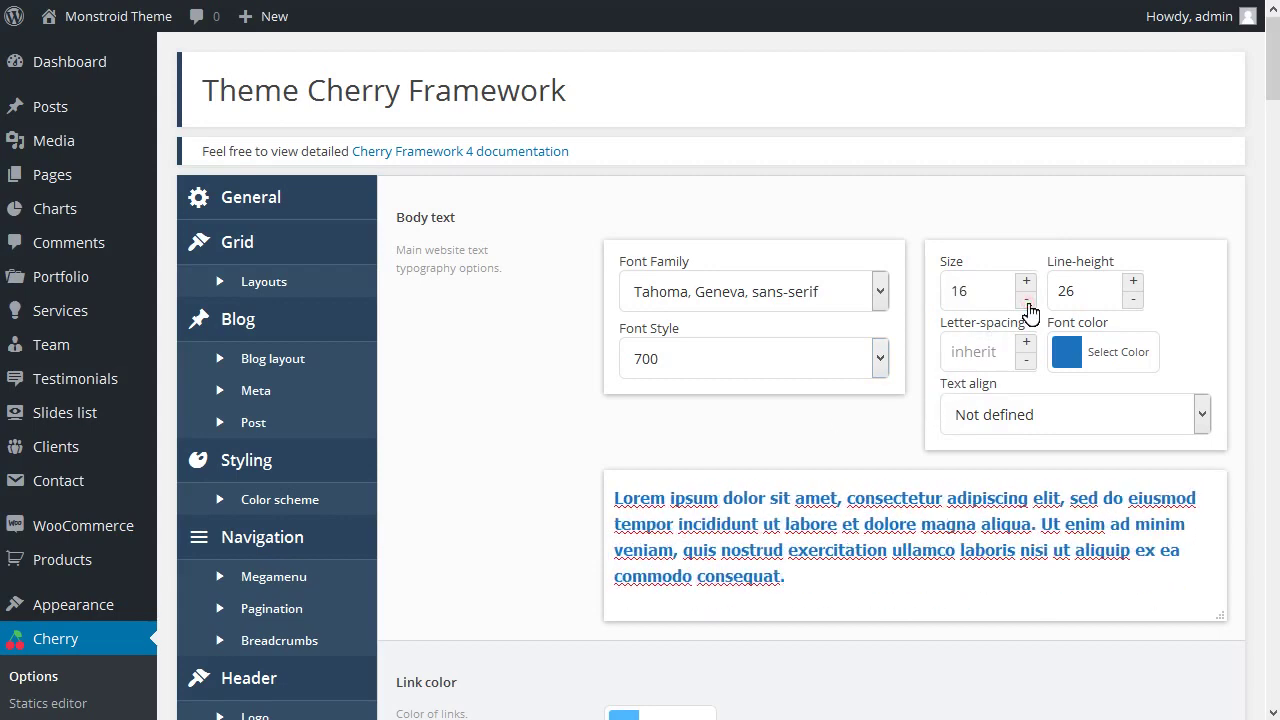
left_click(1027, 302)
left_click(1027, 302)
left_click(1027, 302)
left_click(1027, 302)
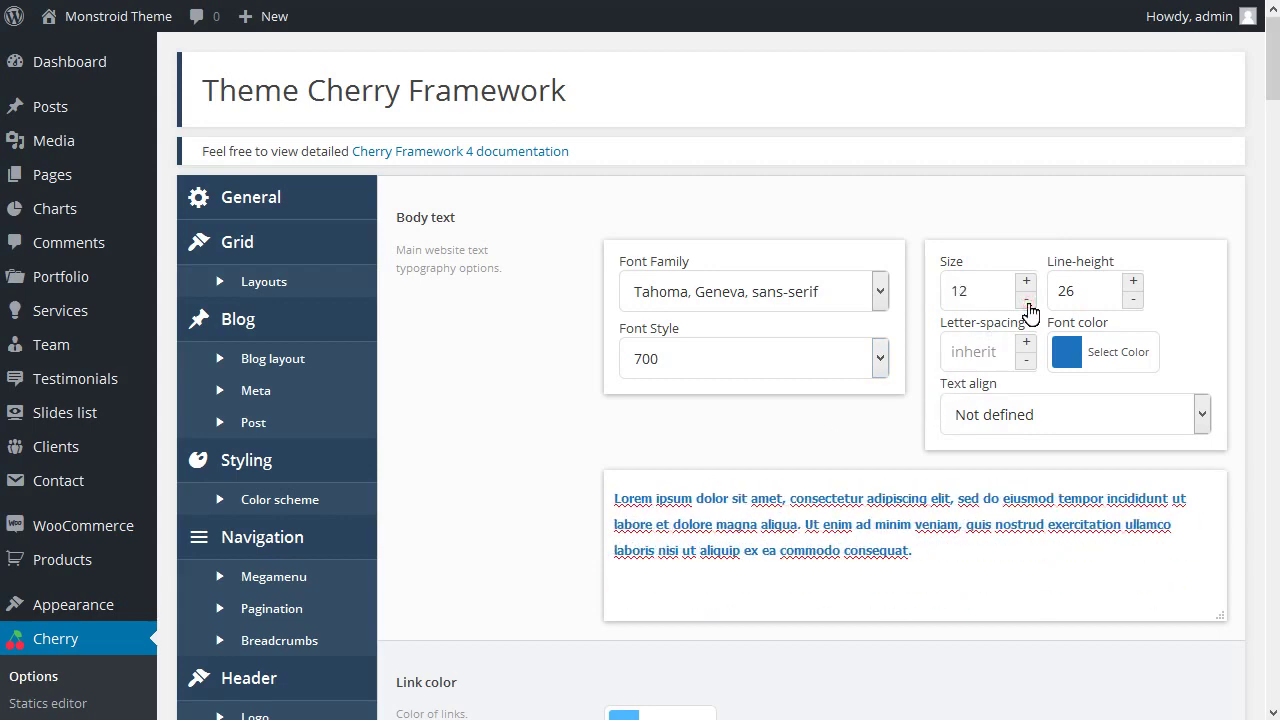
Change the body text font color to the preset red #dd3333 and close the color picker
left_click(1068, 353)
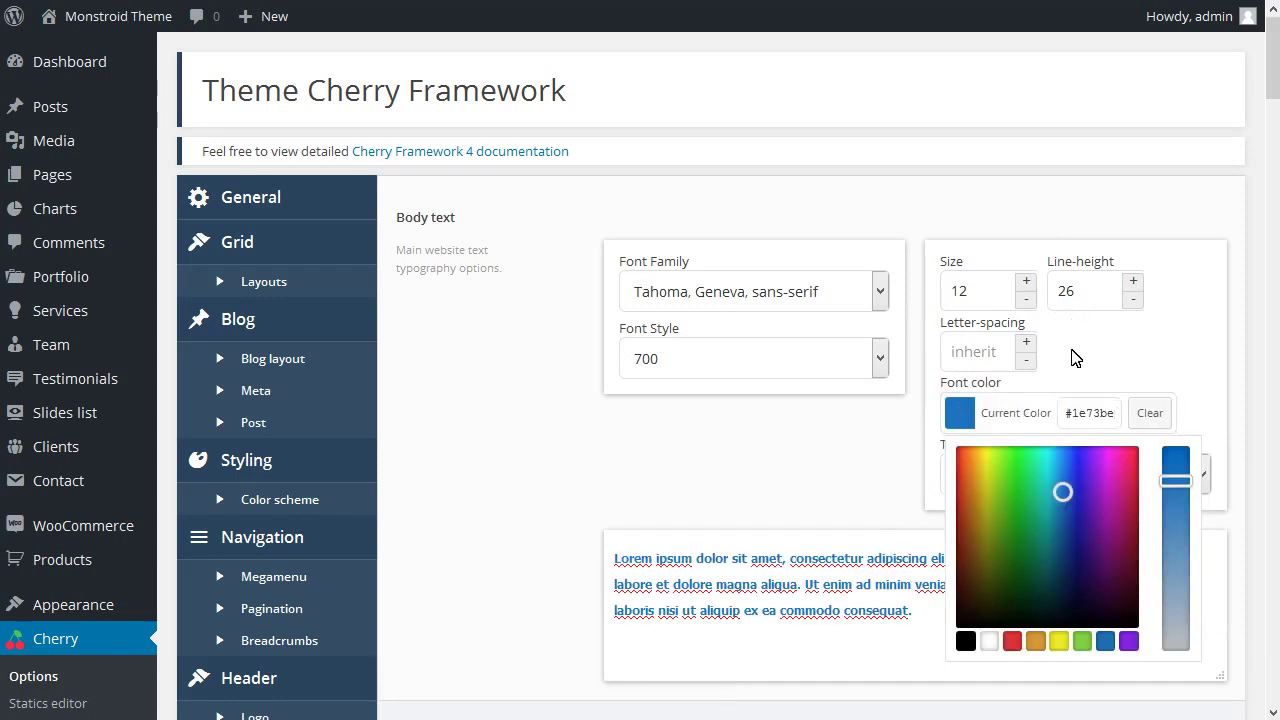
left_click(1012, 641)
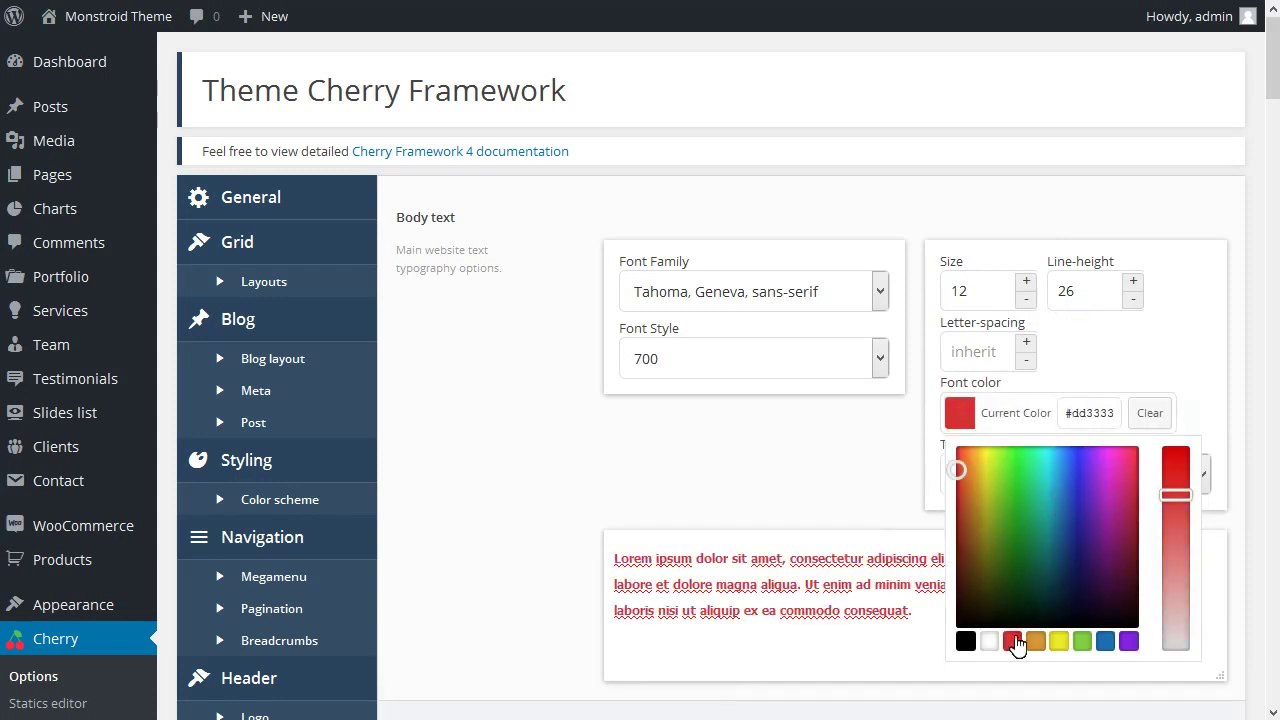
left_click(789, 454)
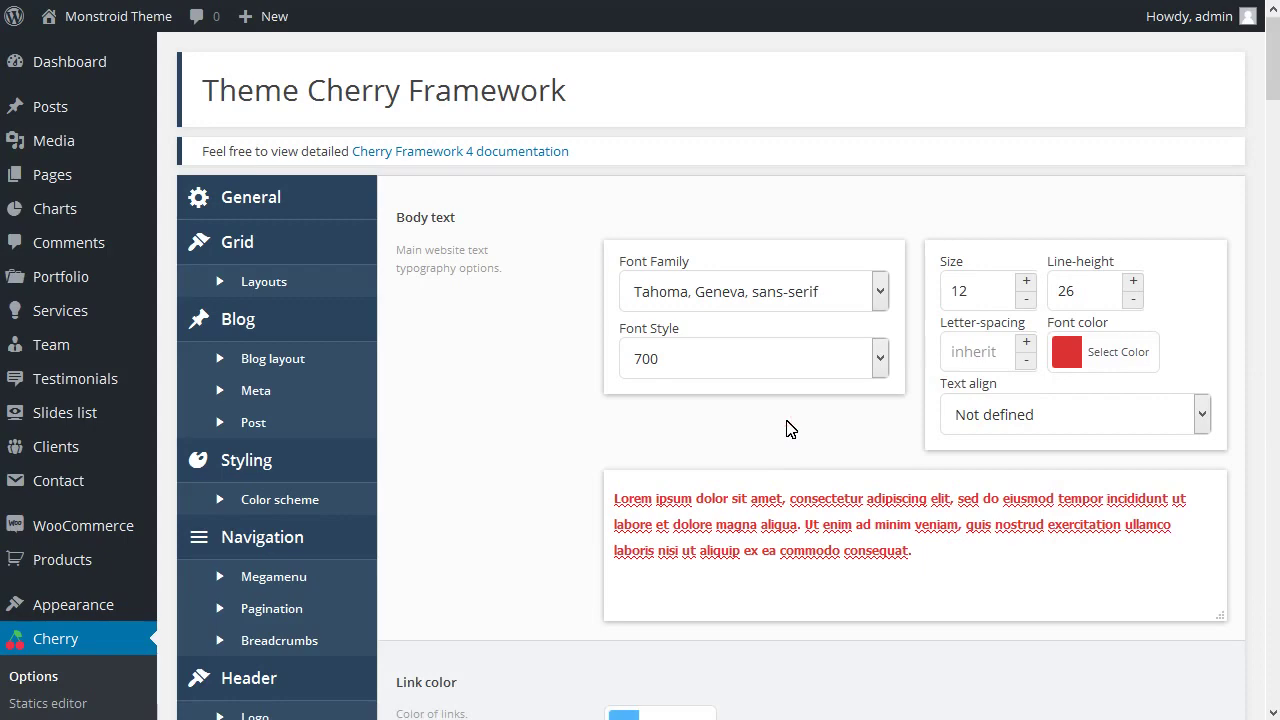
Save the Cherry Framework typography options
scroll(800, 433, "down", 5)
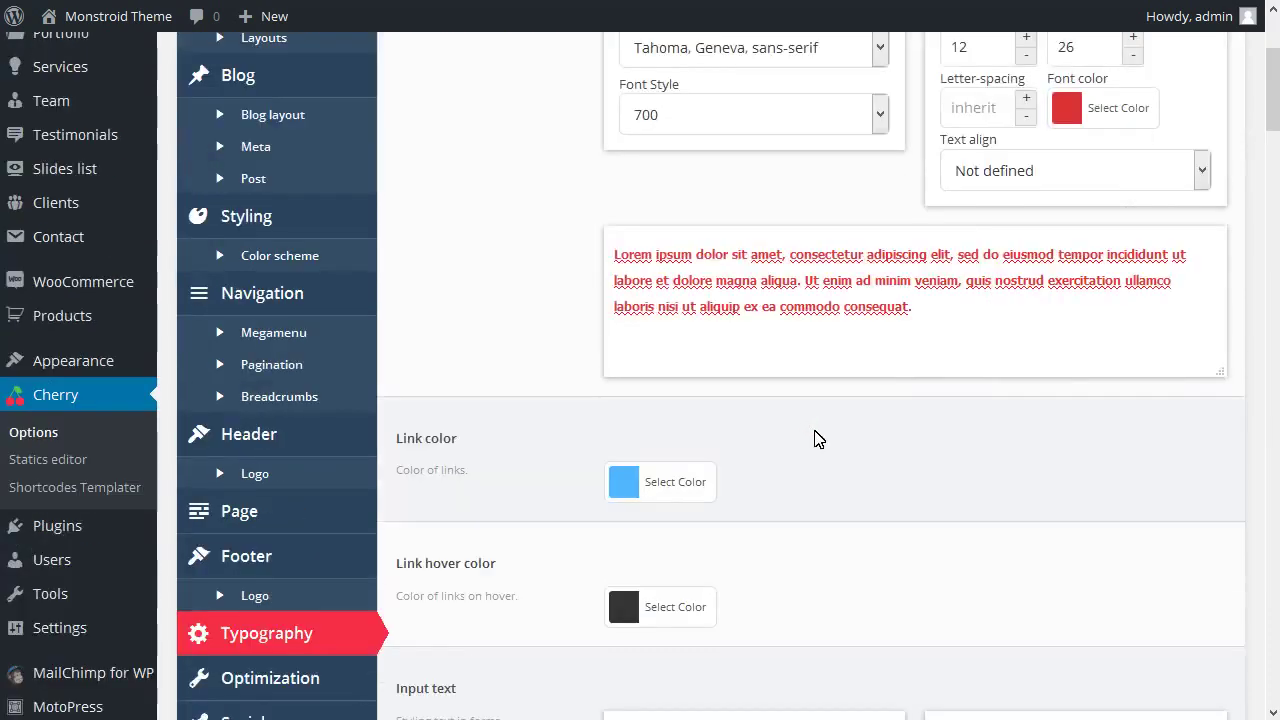
left_click_drag(1273, 130, 1273, 665)
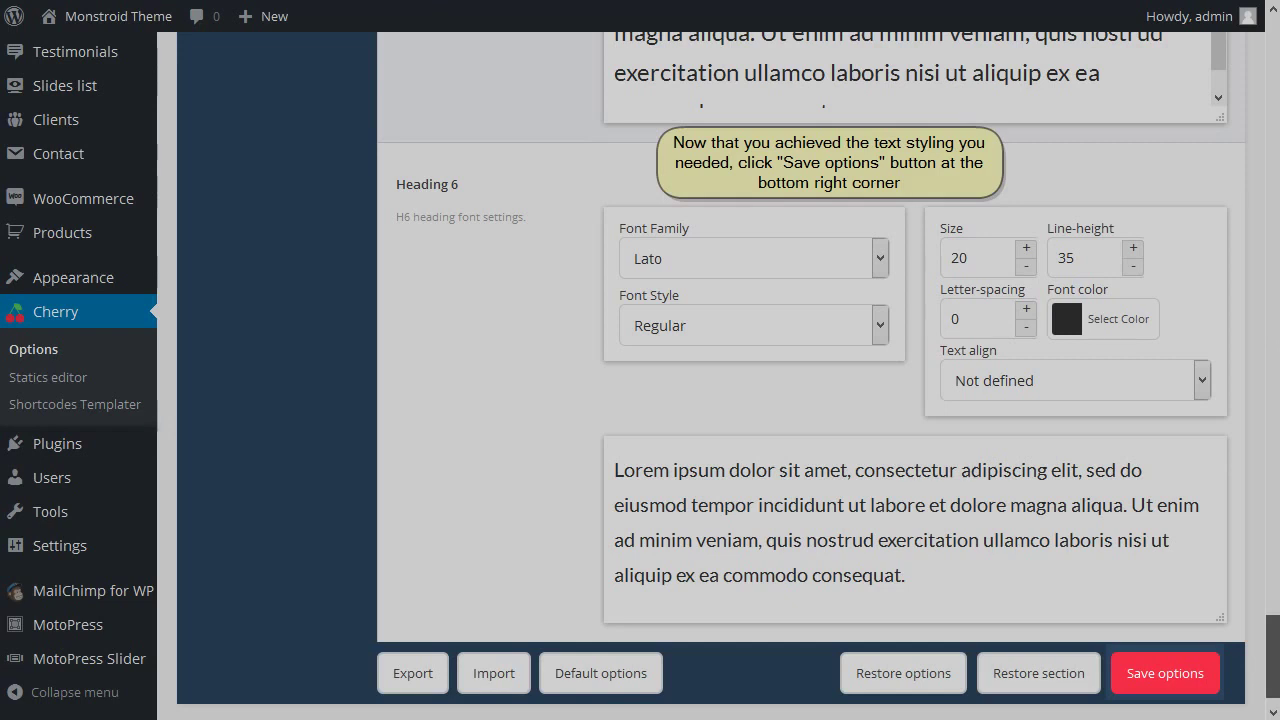
scroll(1258, 678, "down", 1)
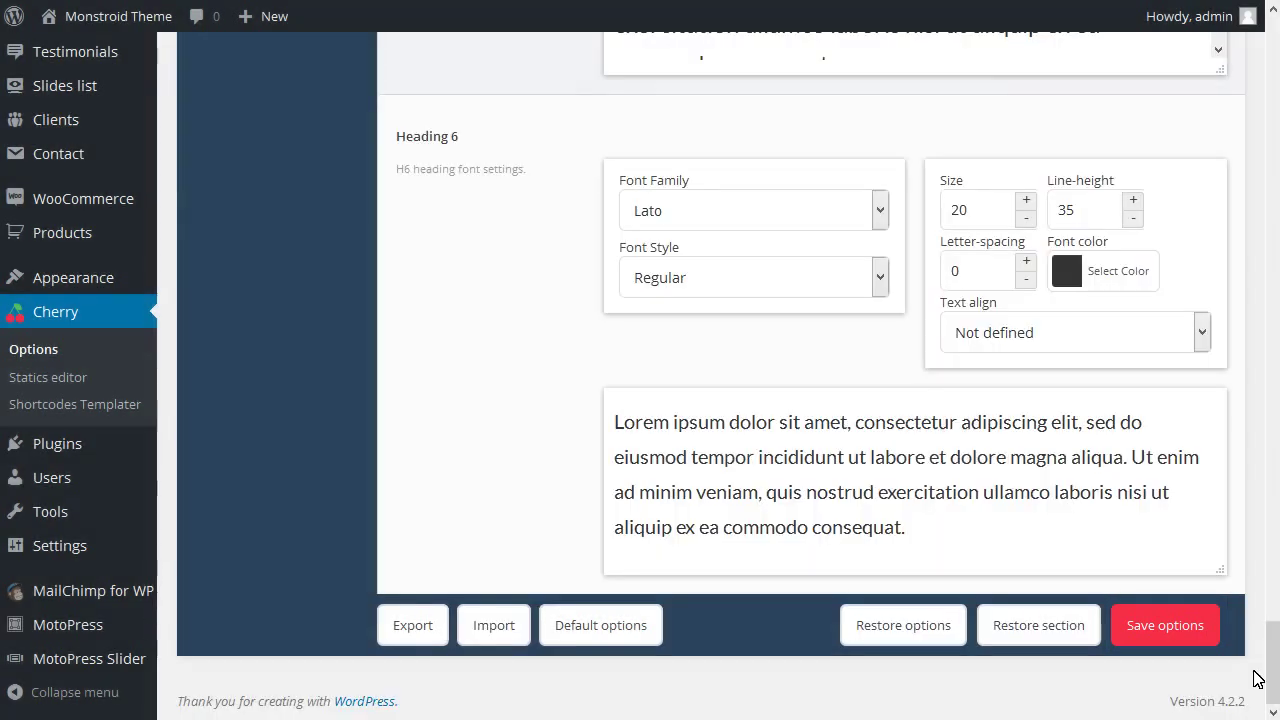
left_click(1174, 628)
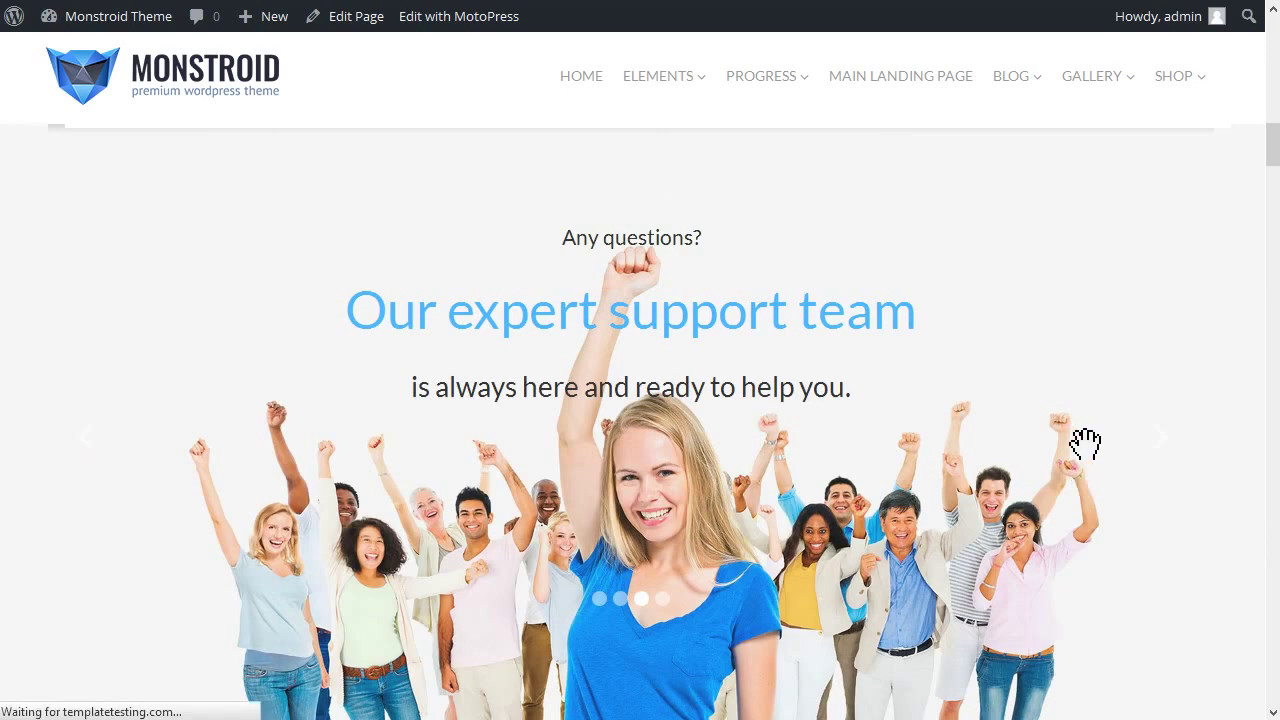
Examine the body text styling in the About us section of the website's front page
scroll(1085, 443, "down", 5)
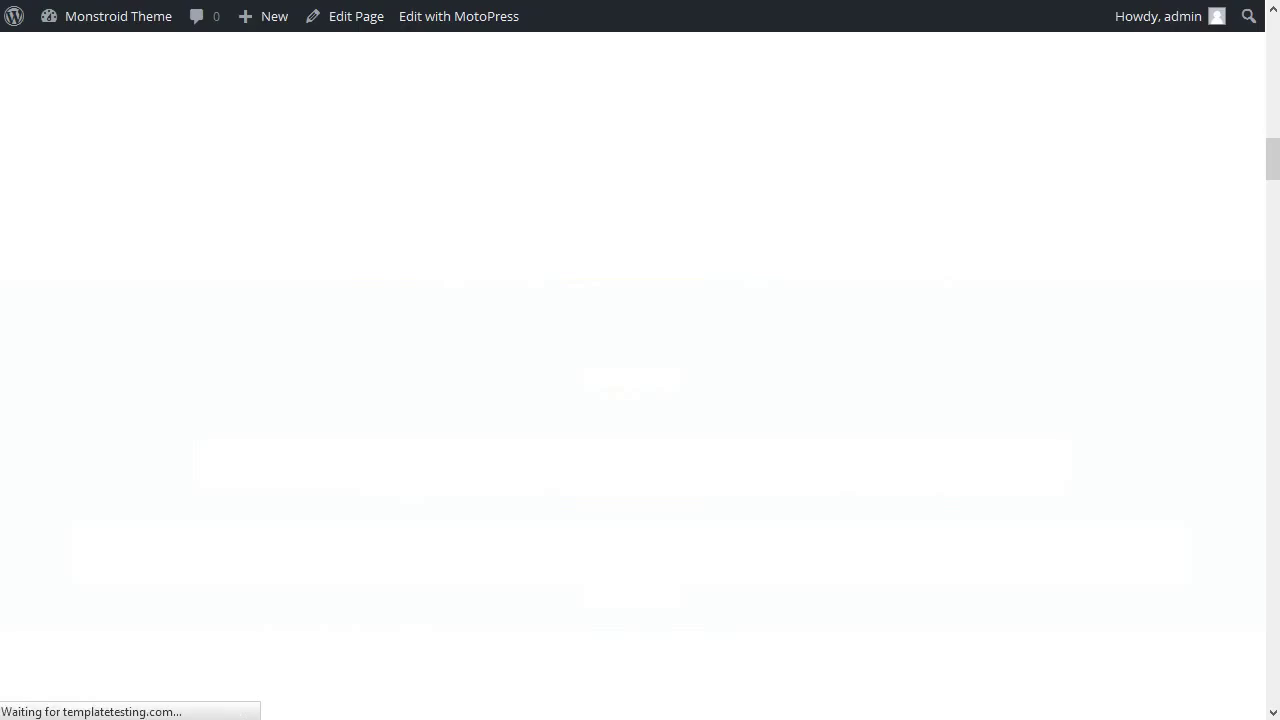
scroll(1097, 569, "down", 7)
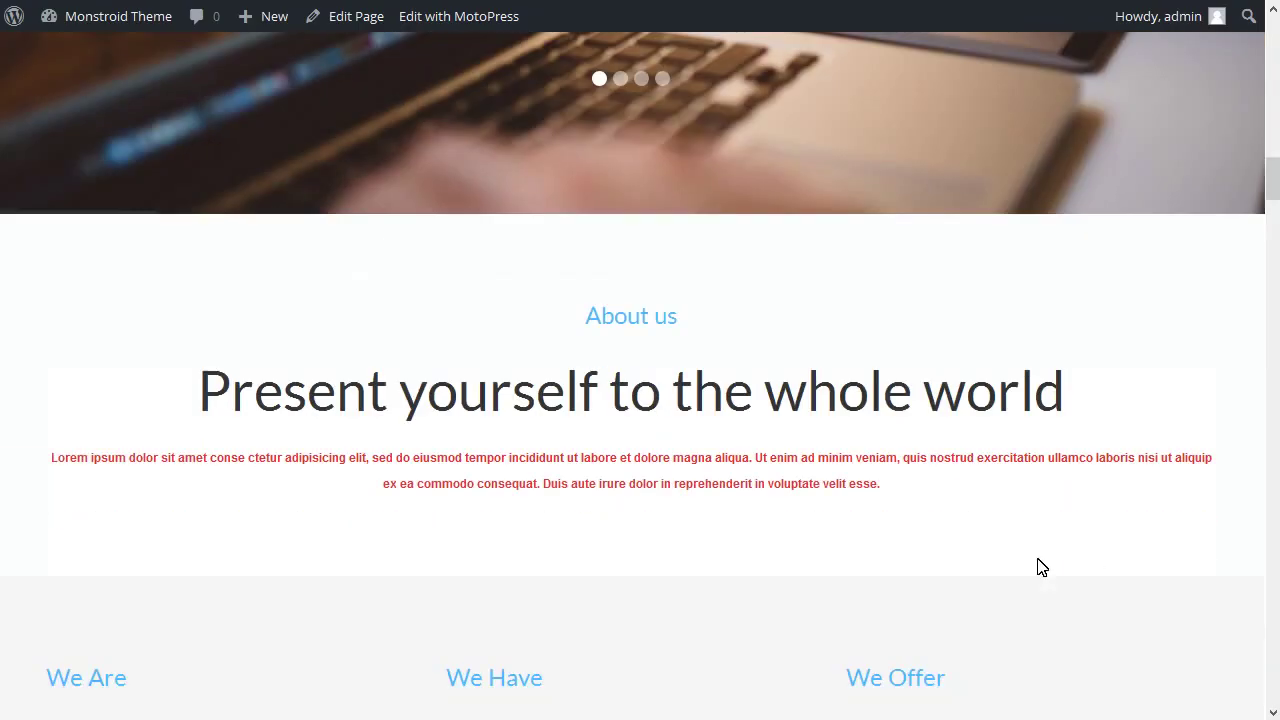